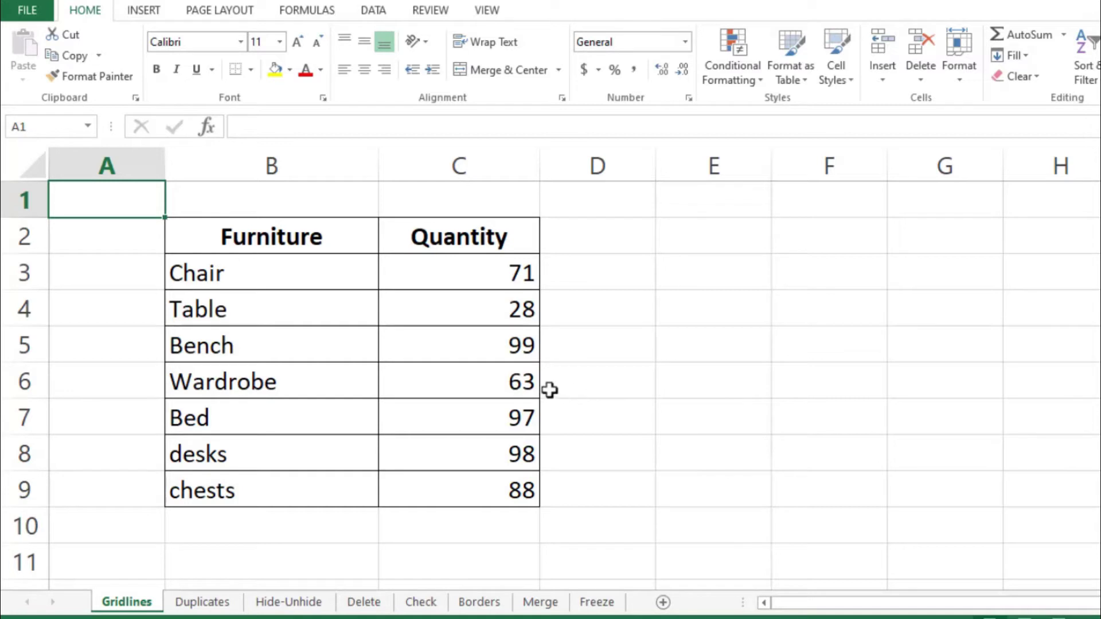
Untick Gridlines on the View tab, then go to the Duplicates sheet.
click(468, 14)
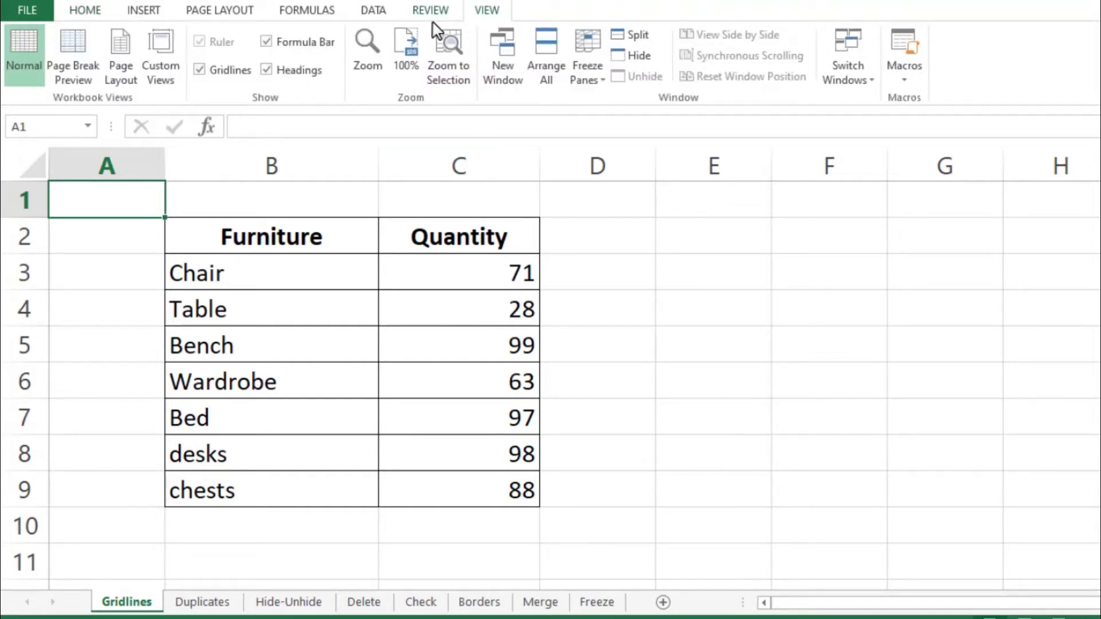
click(199, 70)
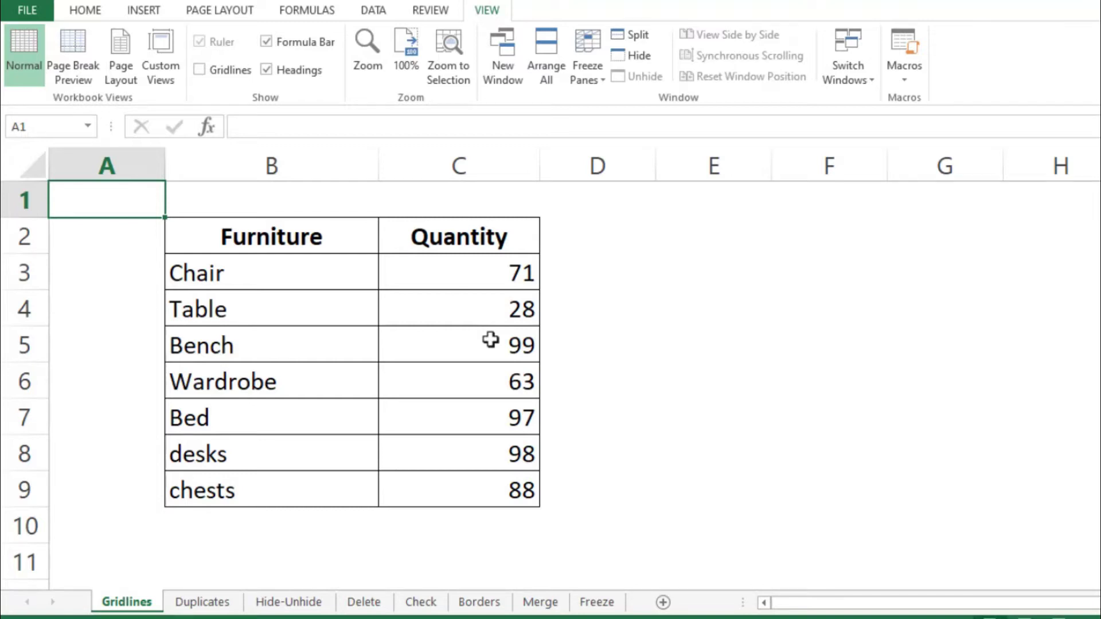
click(195, 601)
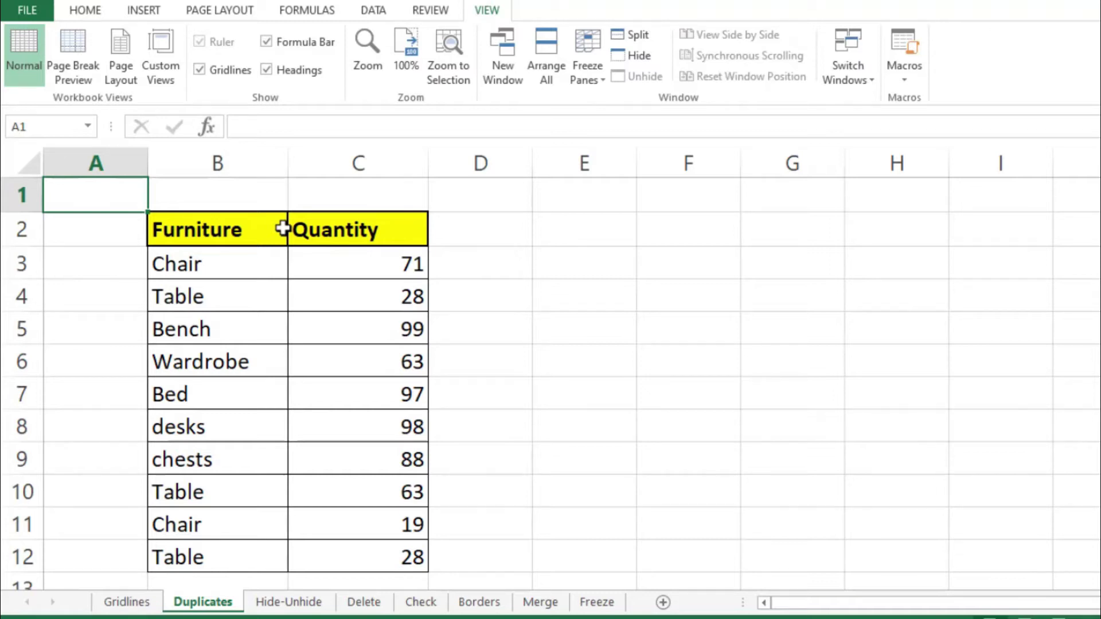
Apply Duplicate Values conditional formatting to B2:C12 with light red fill and dark red text.
drag(263, 226, 346, 553)
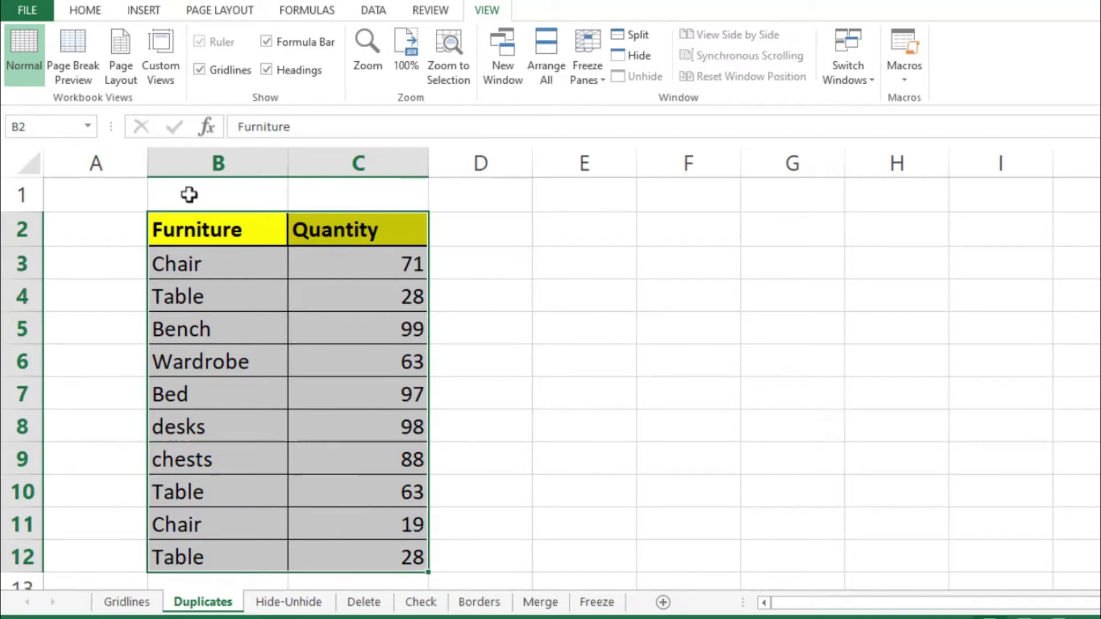
click(89, 12)
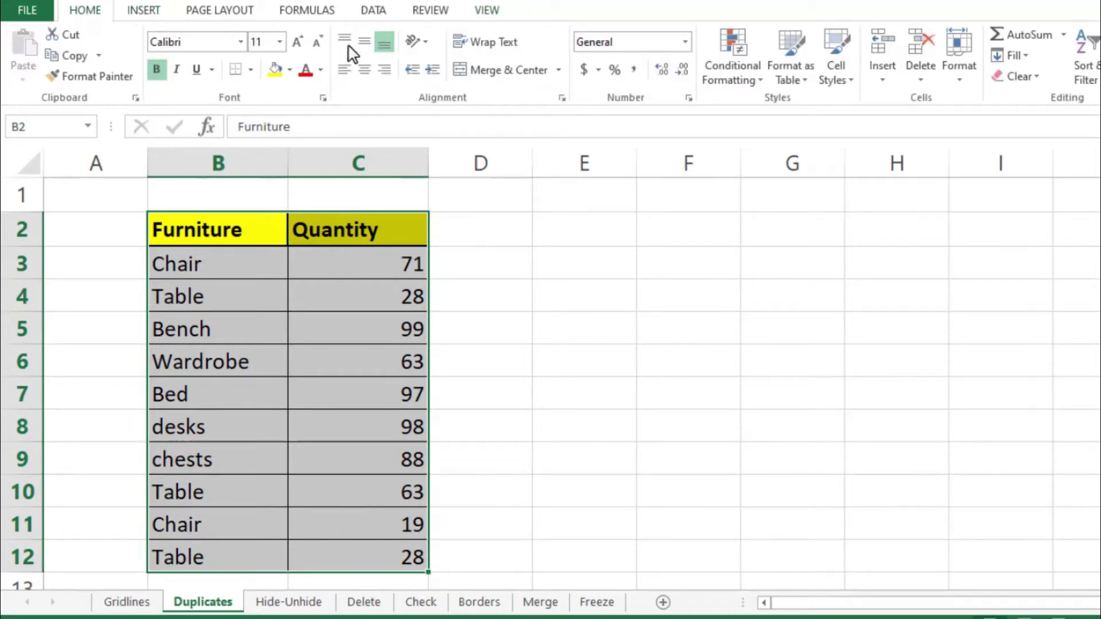
click(725, 69)
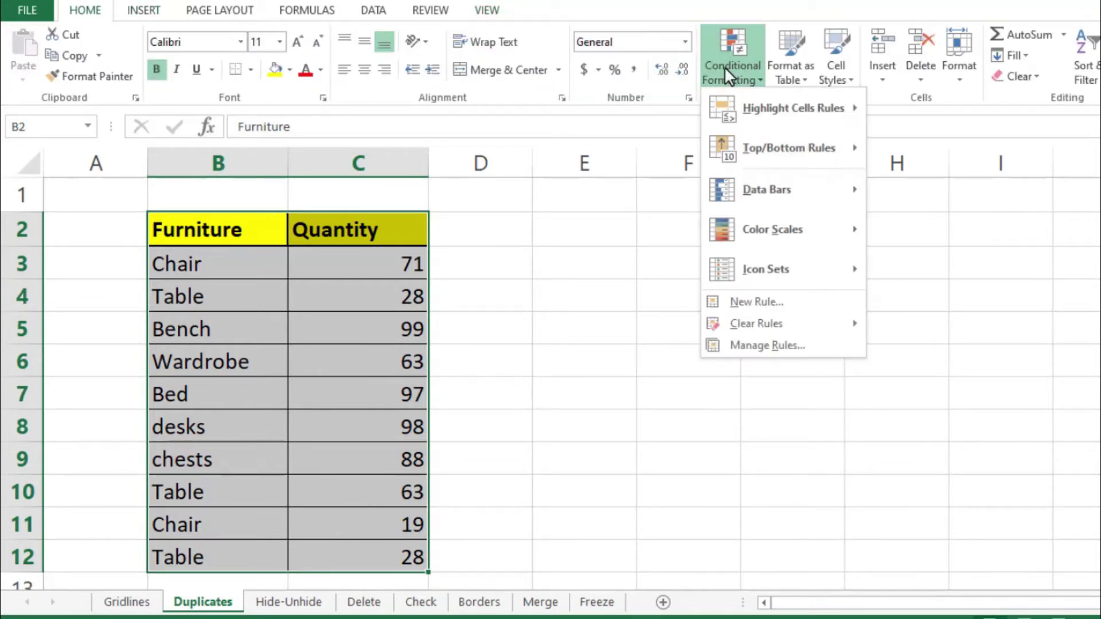
mouse_move(773, 105)
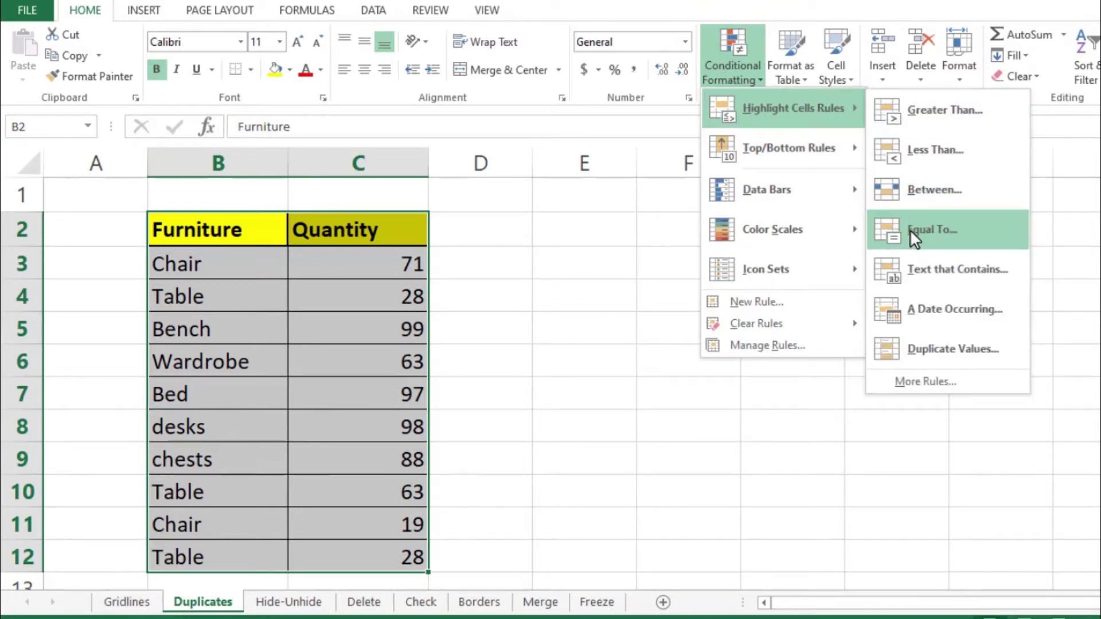
click(914, 345)
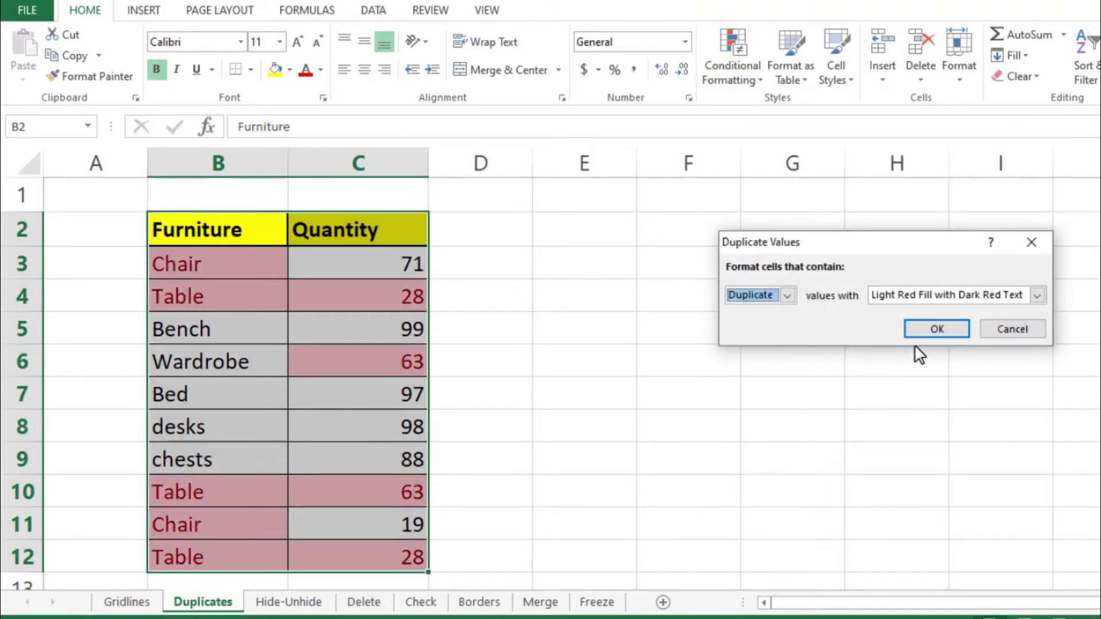
click(927, 330)
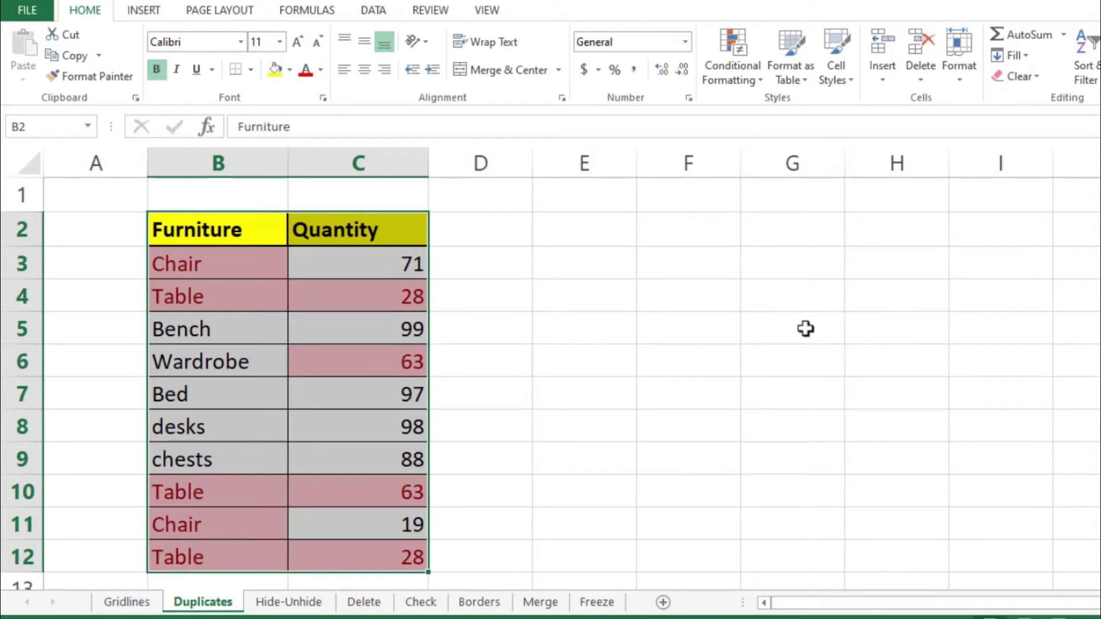
click(457, 329)
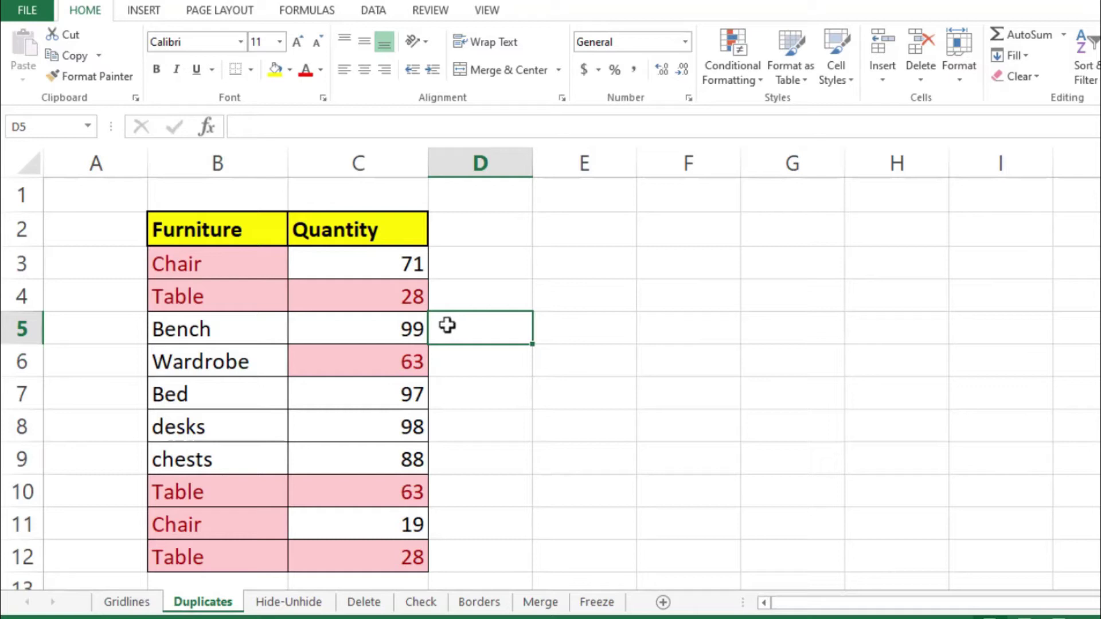
Remove duplicate rows from B3:C12, comparing both the Furniture and Quantity columns.
drag(258, 260, 333, 551)
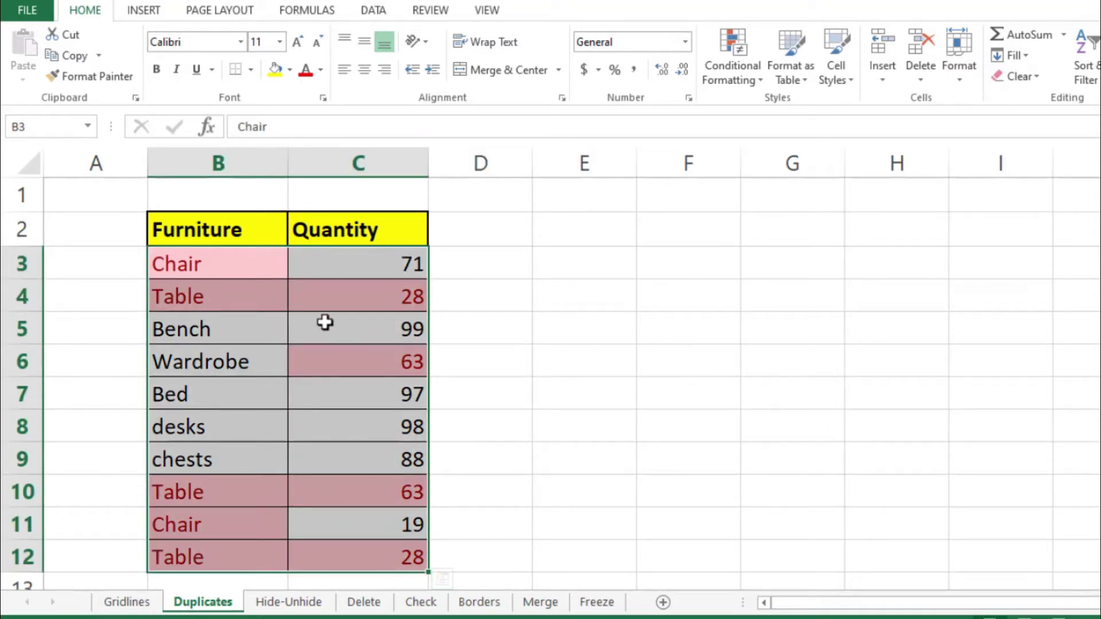
click(369, 16)
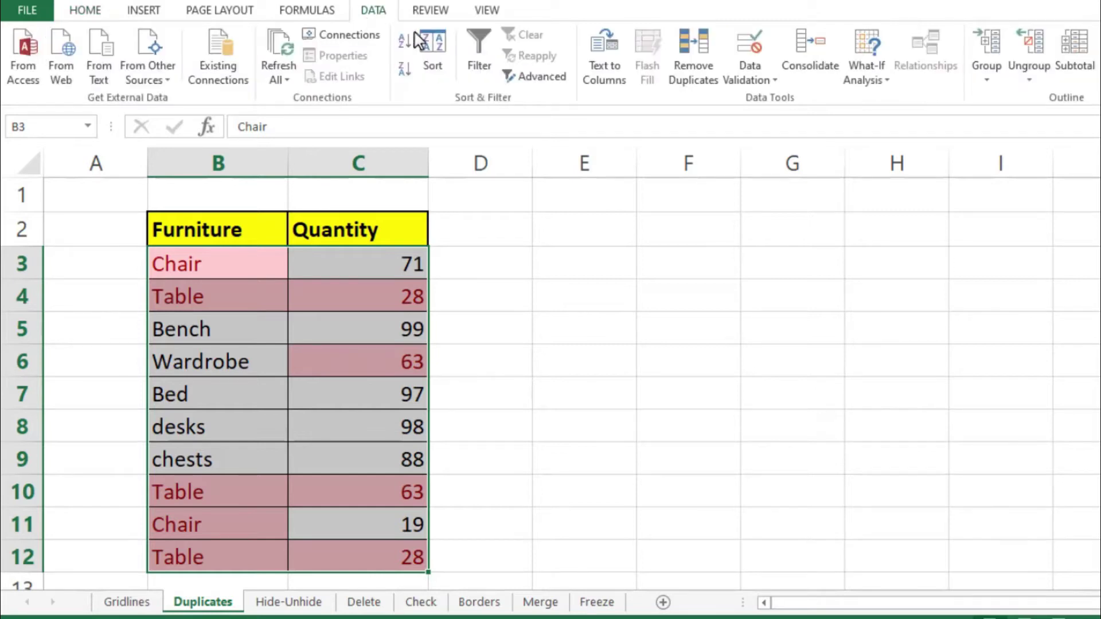
click(711, 80)
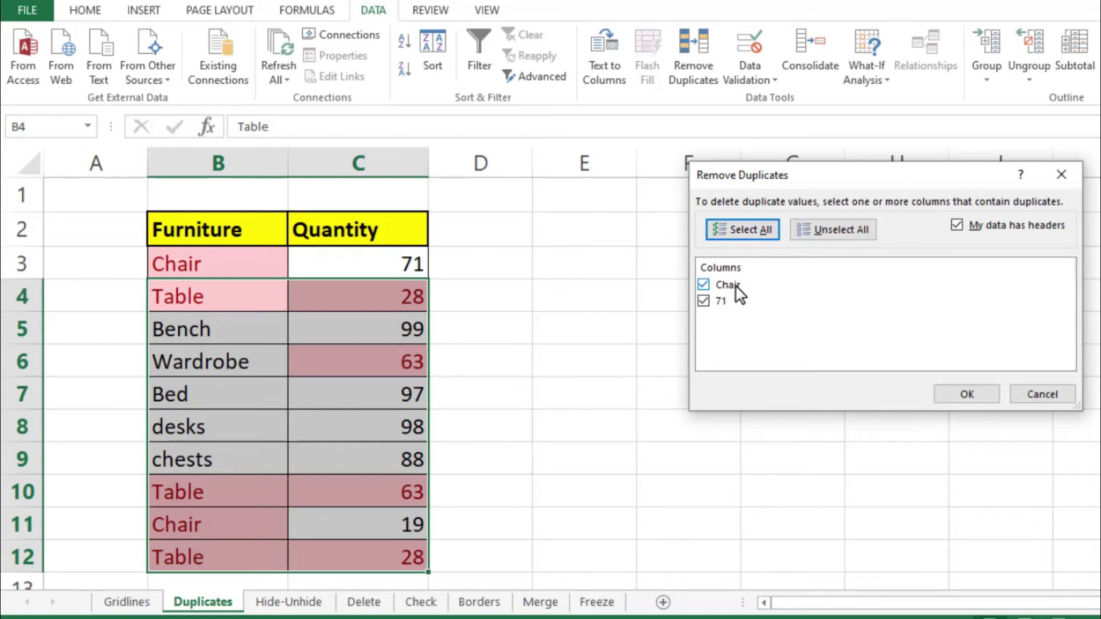
click(962, 396)
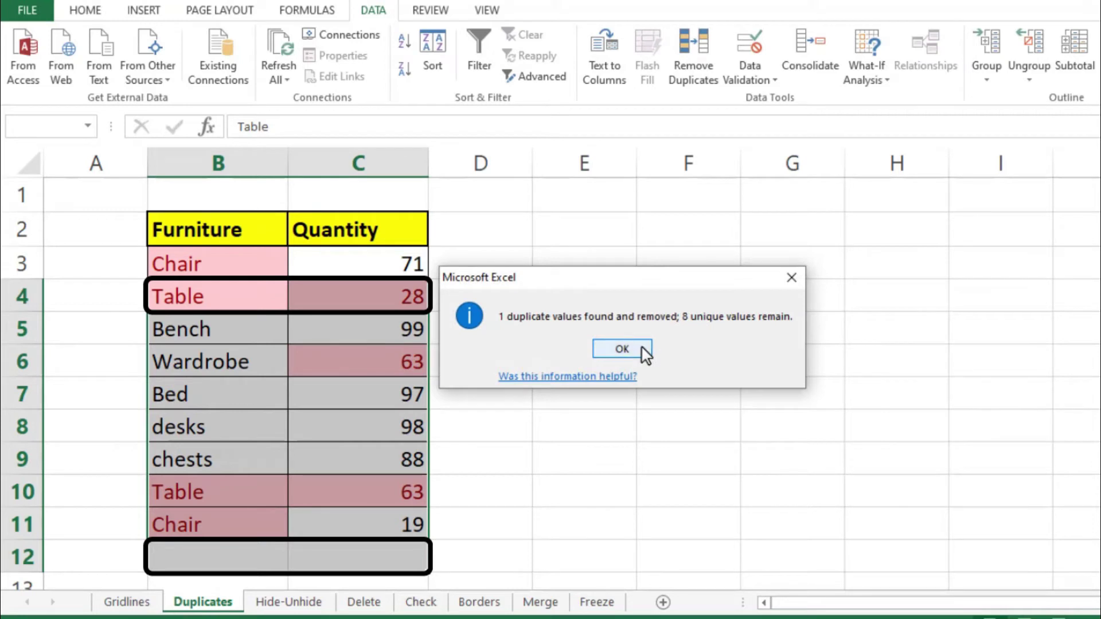
click(622, 349)
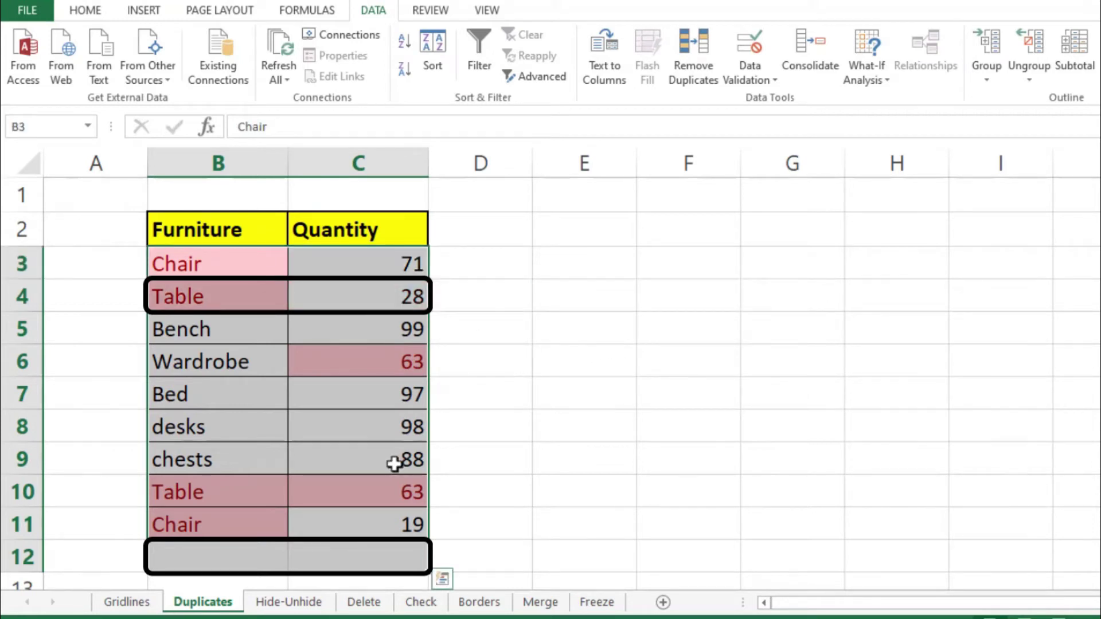
click(273, 557)
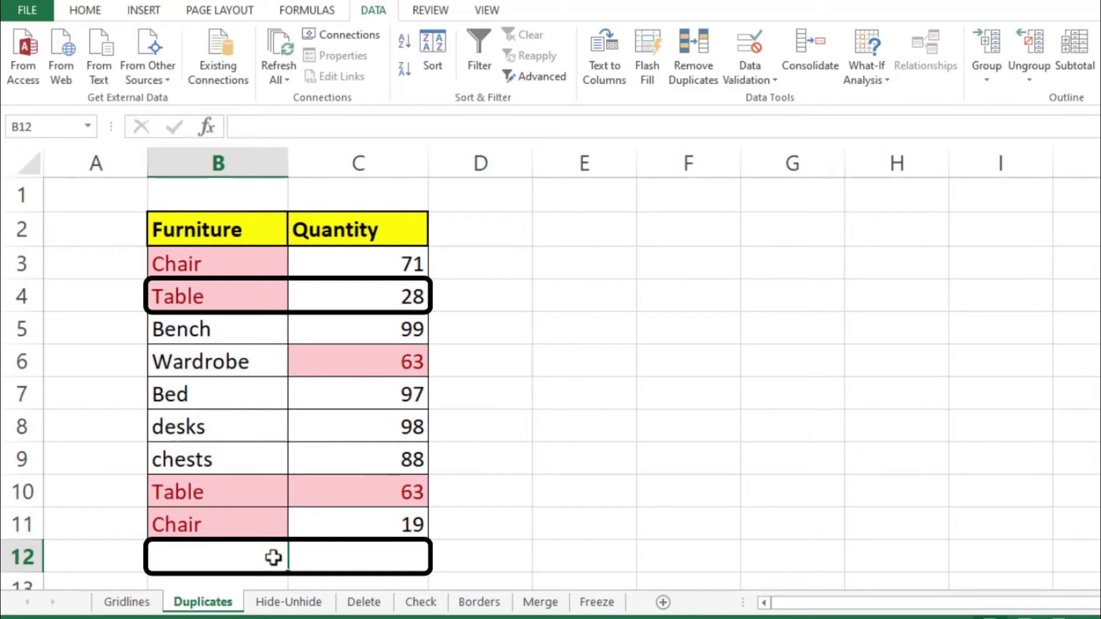
click(326, 498)
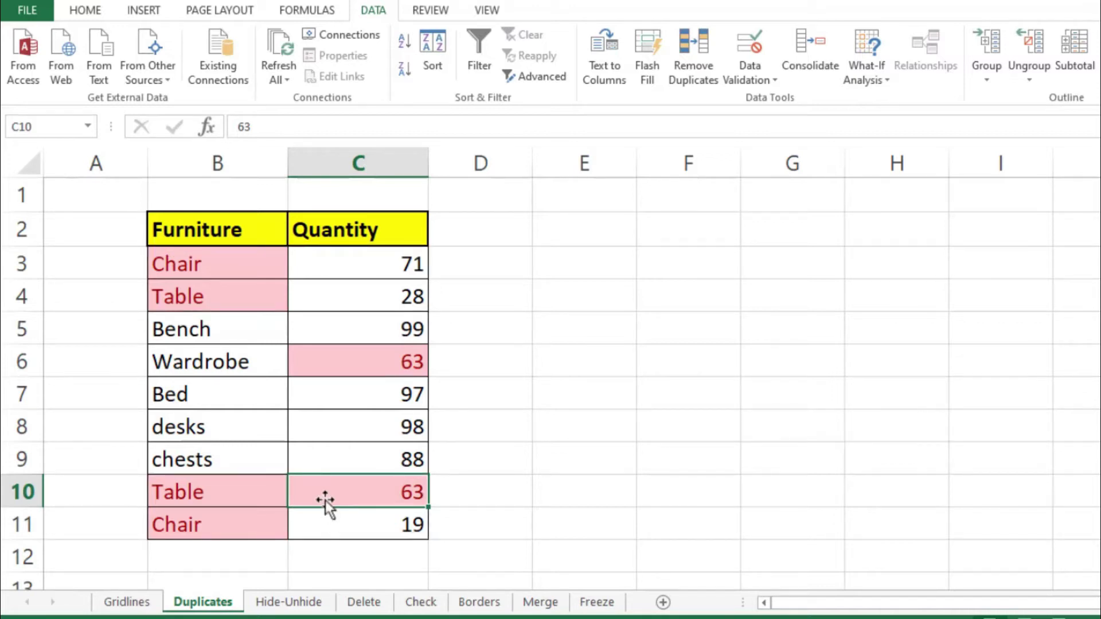
Remove Duplicates from B3:B11, expanding to the whole table and comparing Furniture only.
click(224, 271)
drag(223, 271, 216, 508)
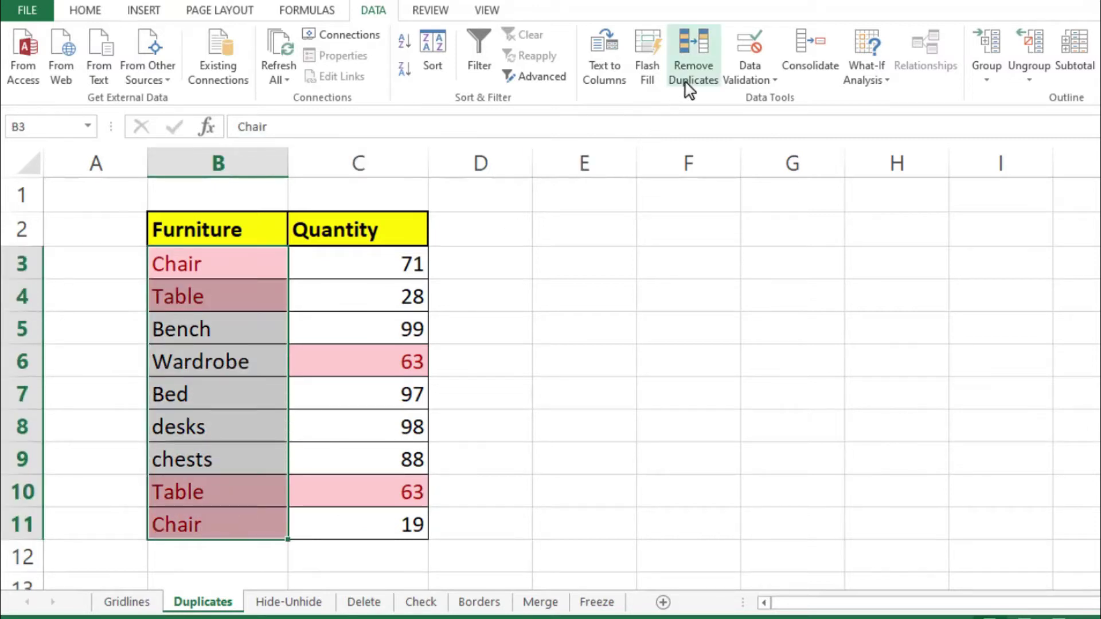
click(694, 60)
click(882, 335)
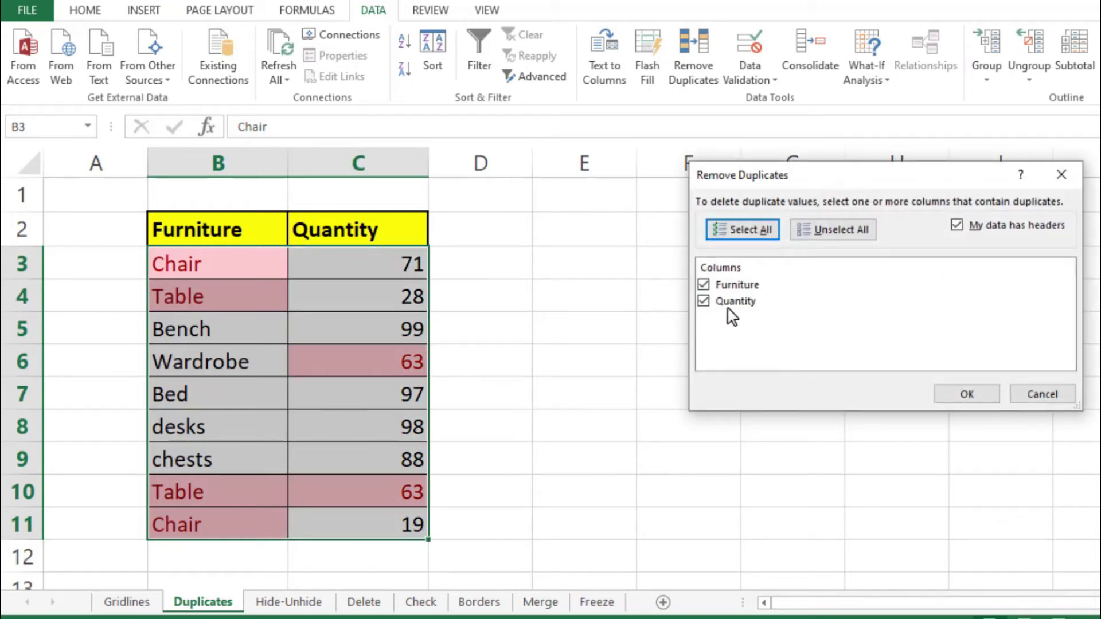
click(704, 302)
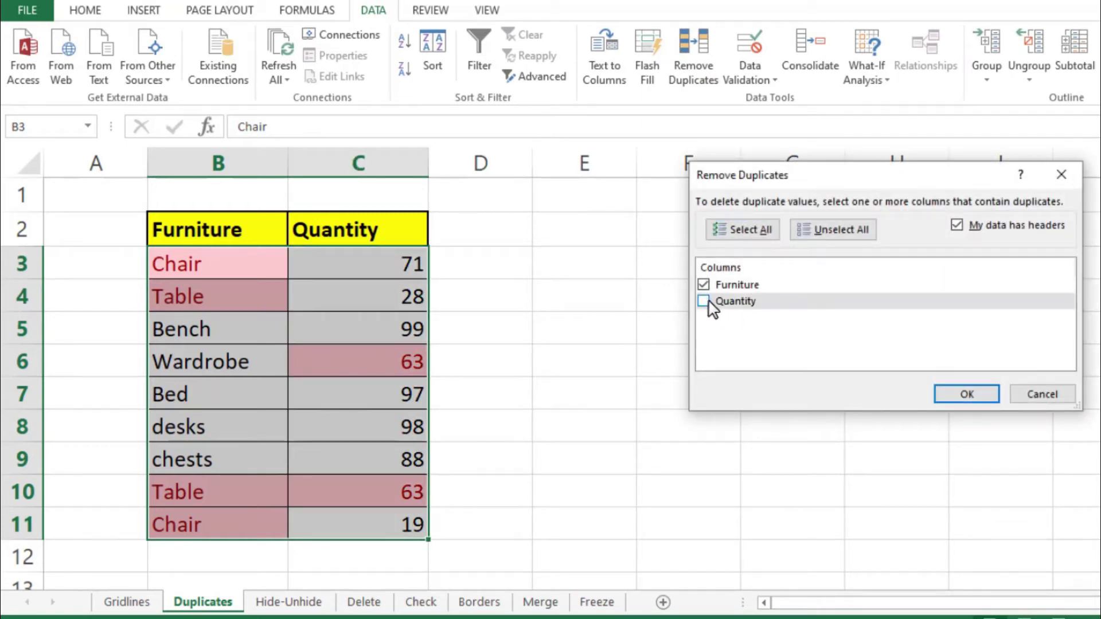
click(969, 394)
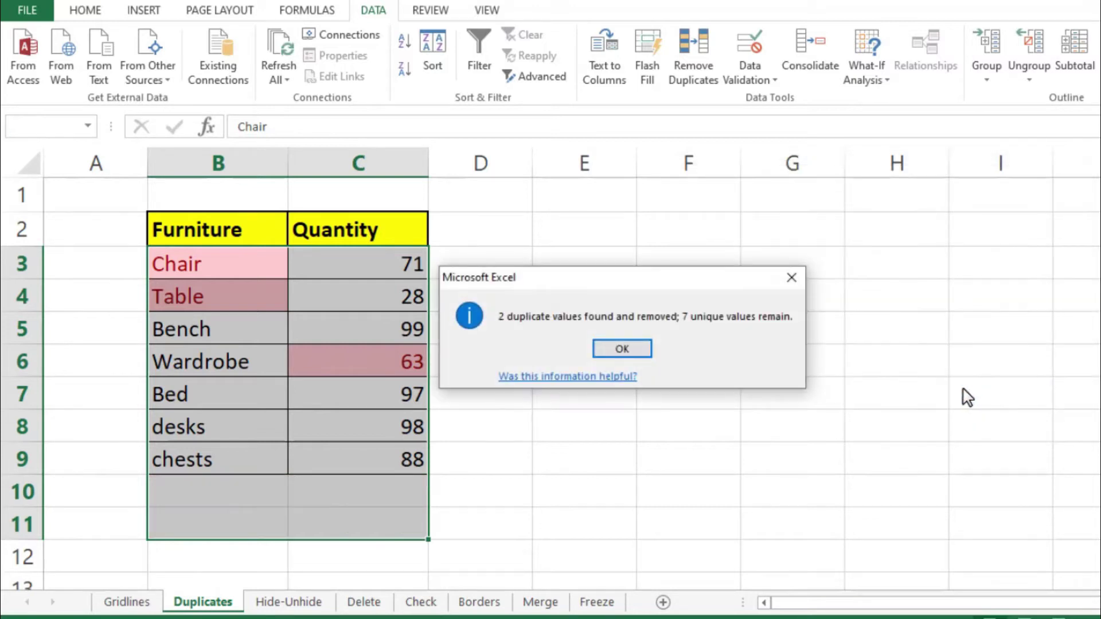
click(630, 348)
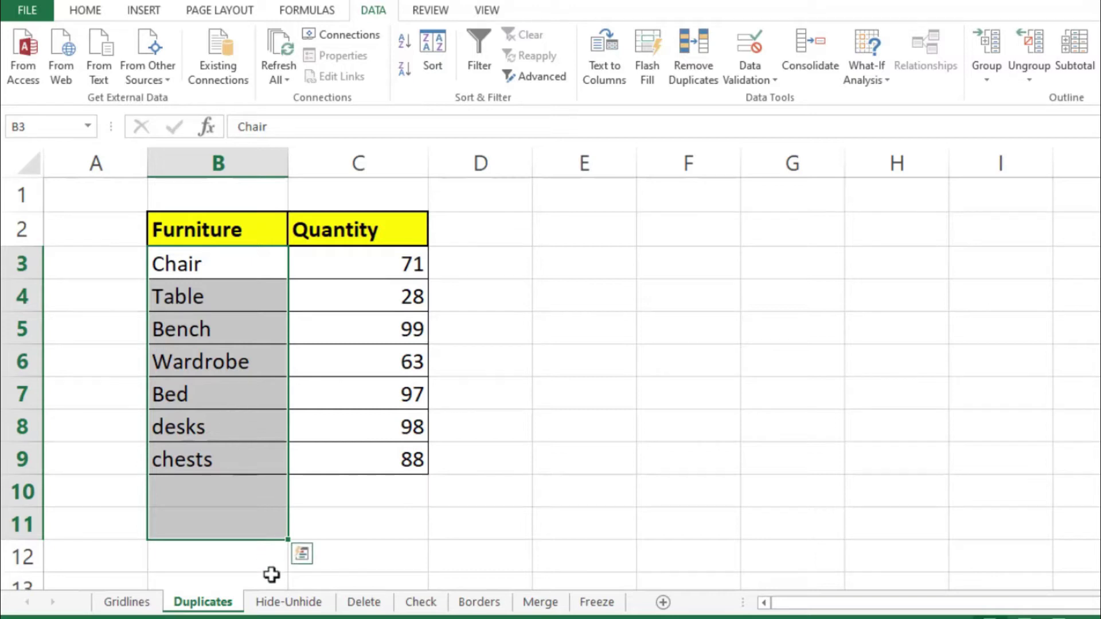
click(278, 602)
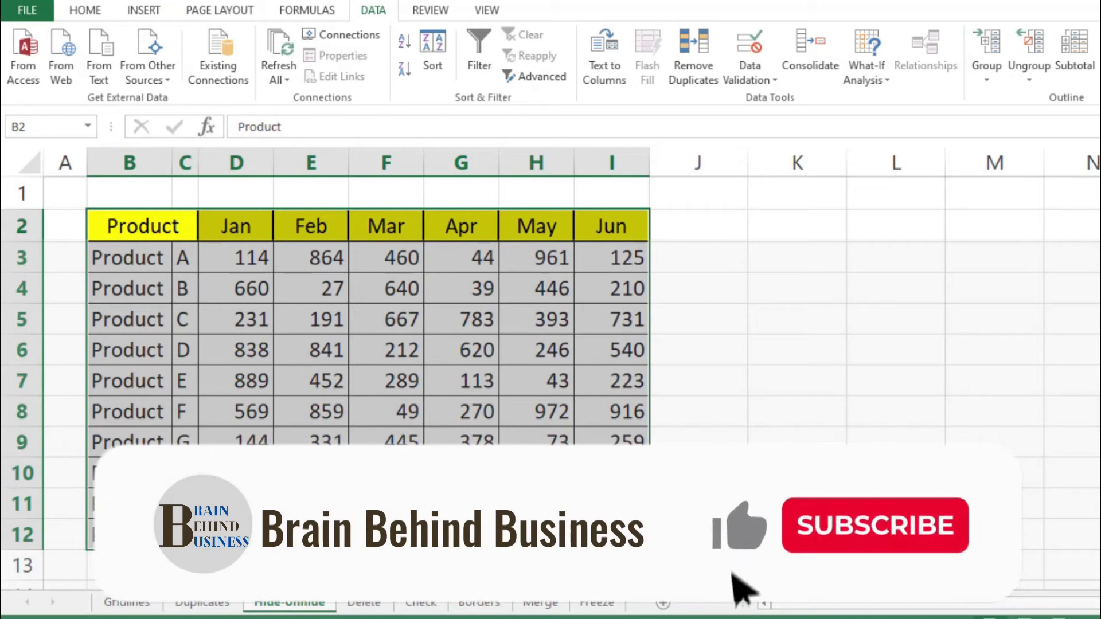
click(319, 289)
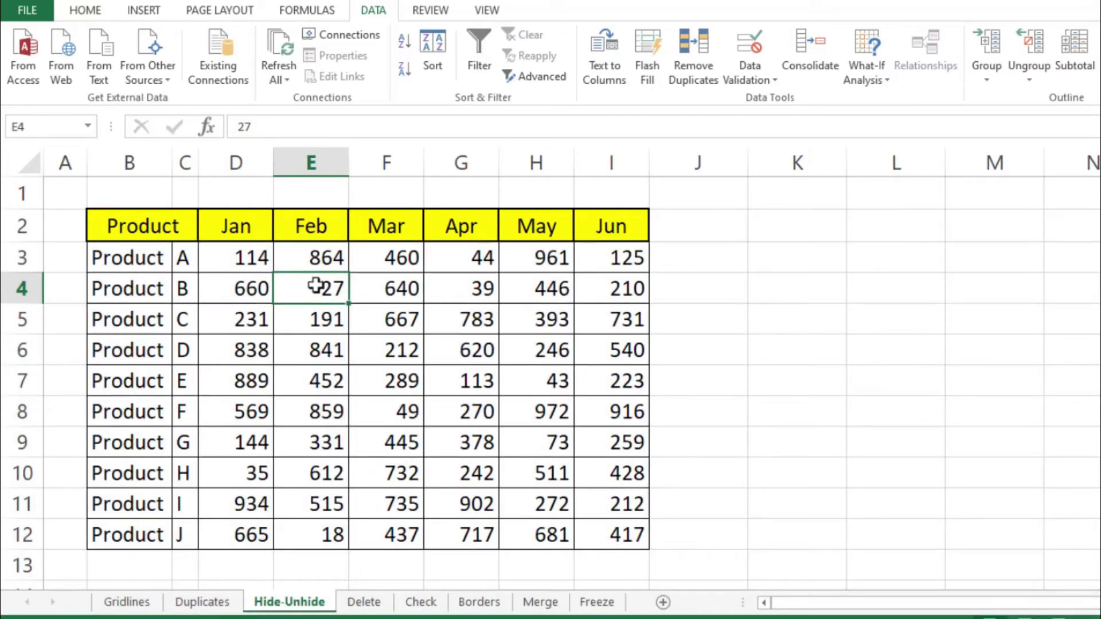
click(316, 164)
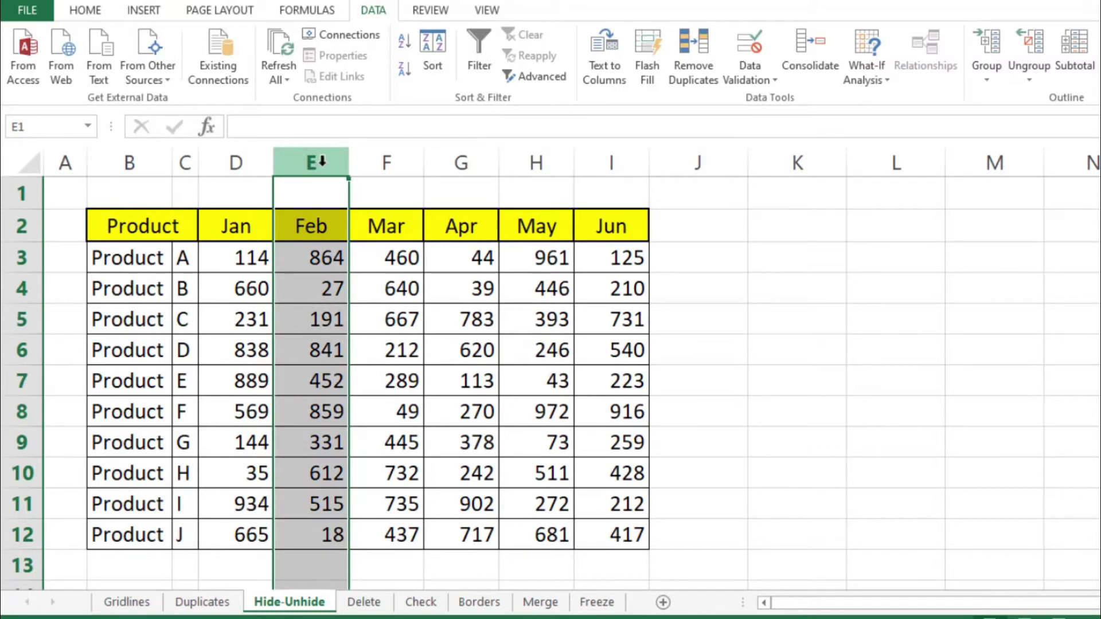
right_click(322, 162)
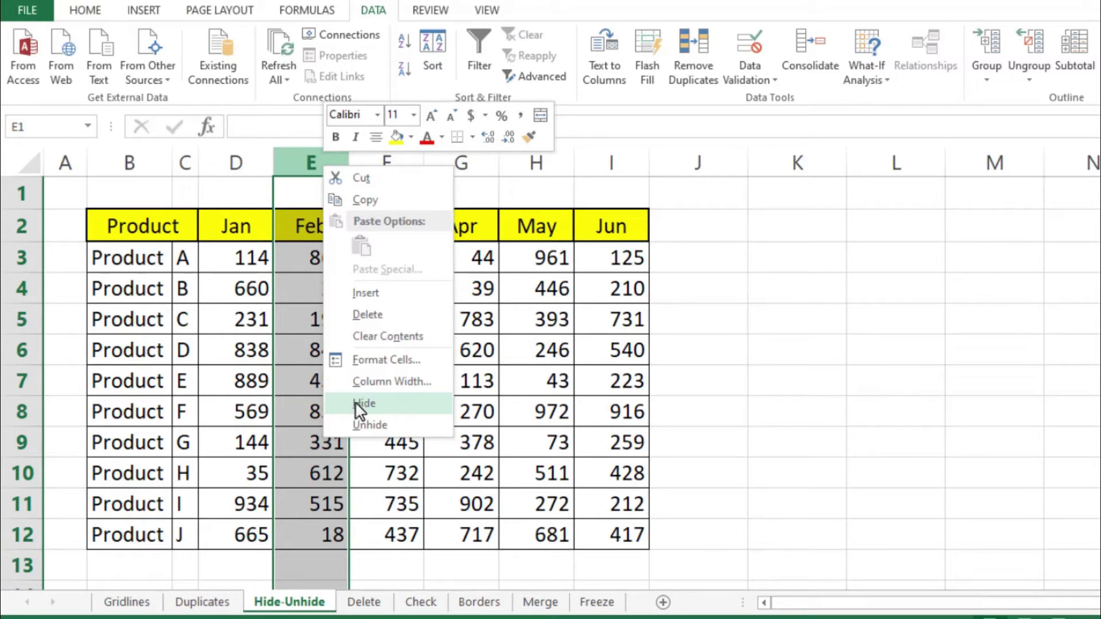
key(Escape)
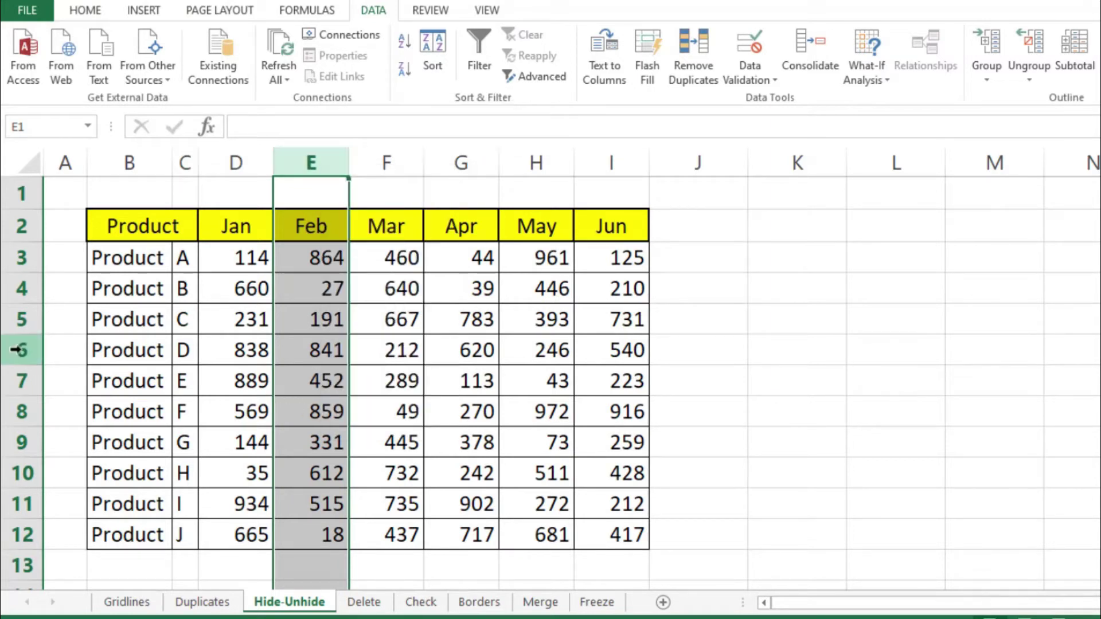
click(21, 350)
Hide row 6 (Product D), then unhide it from the rows 5–7 selection.
right_click(20, 350)
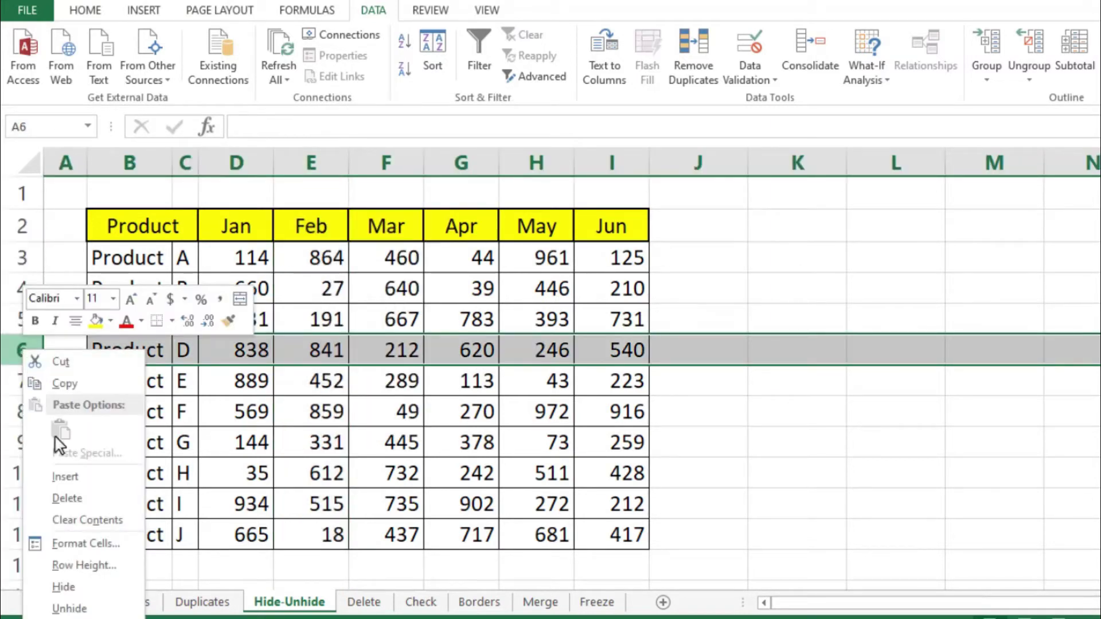
click(90, 586)
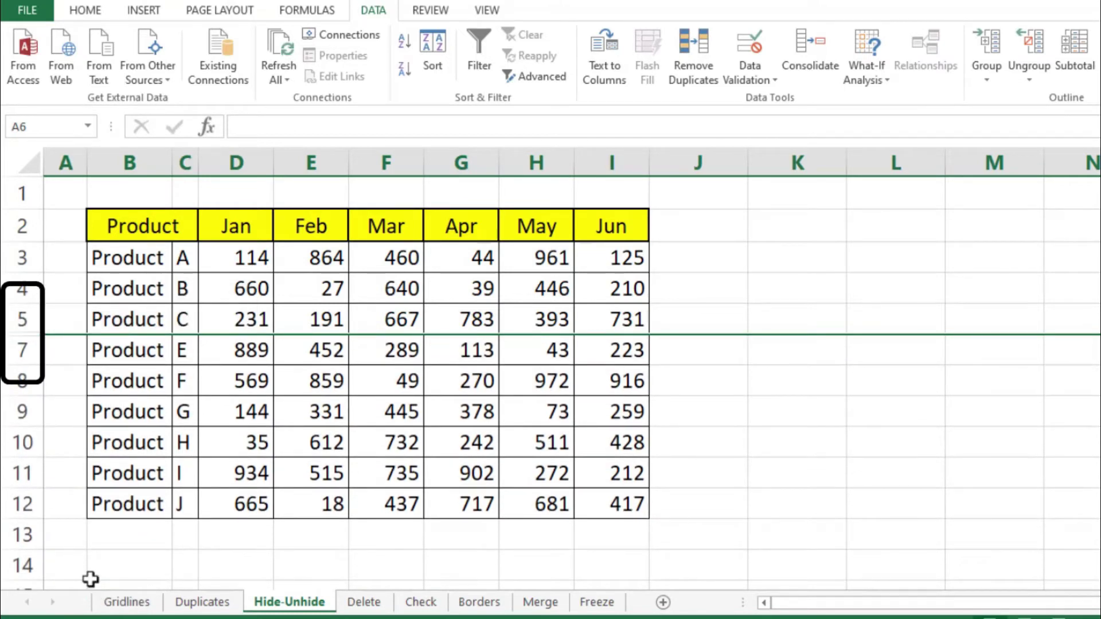
drag(29, 321, 23, 350)
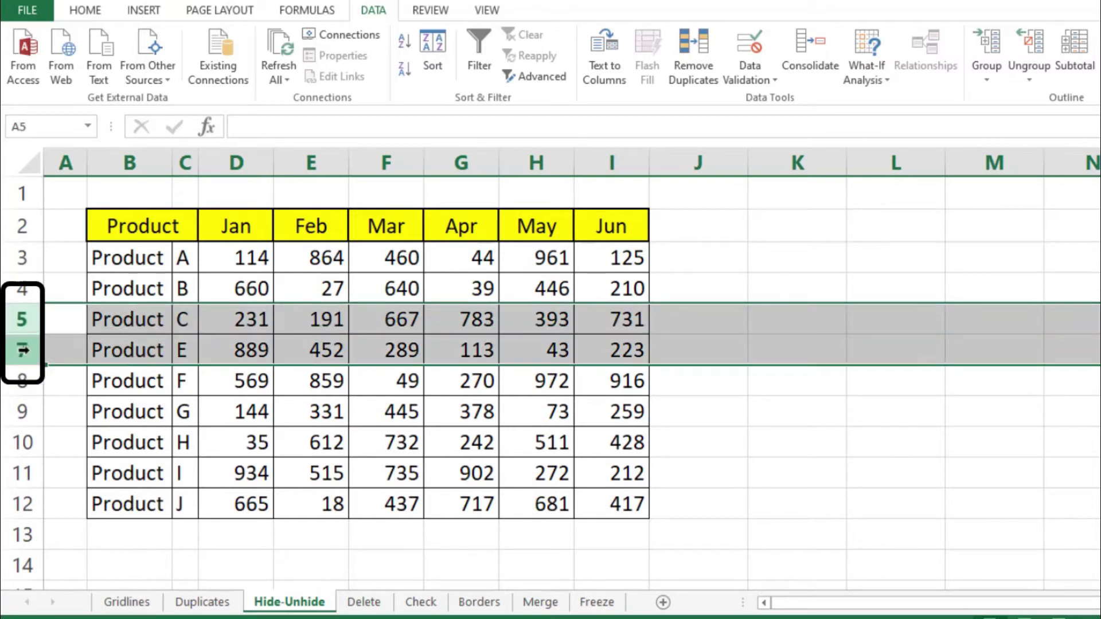
right_click(23, 350)
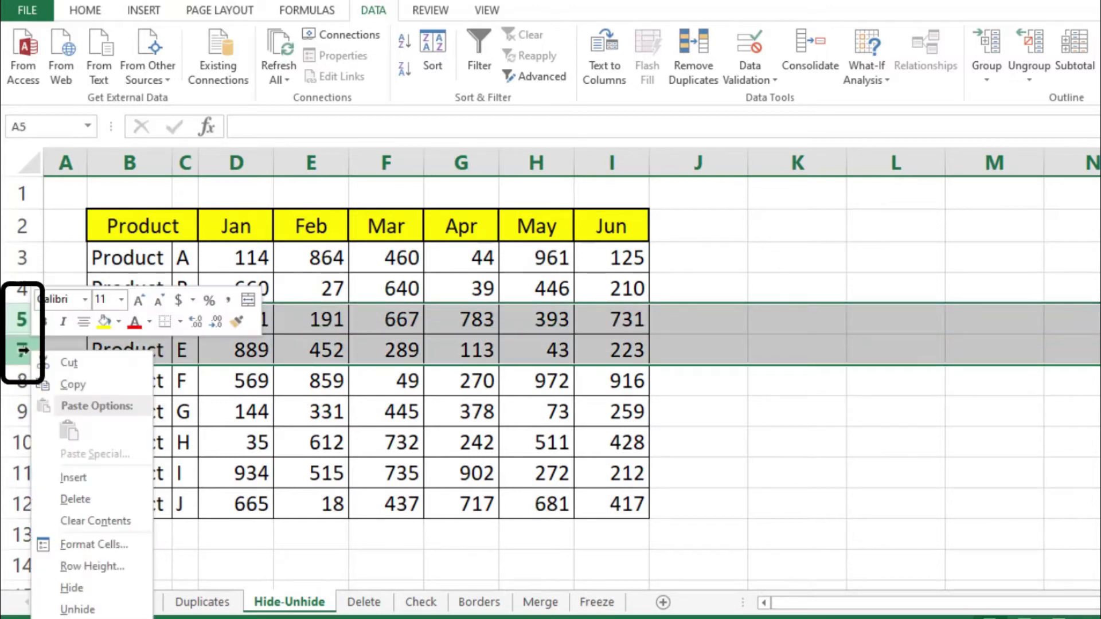
click(70, 609)
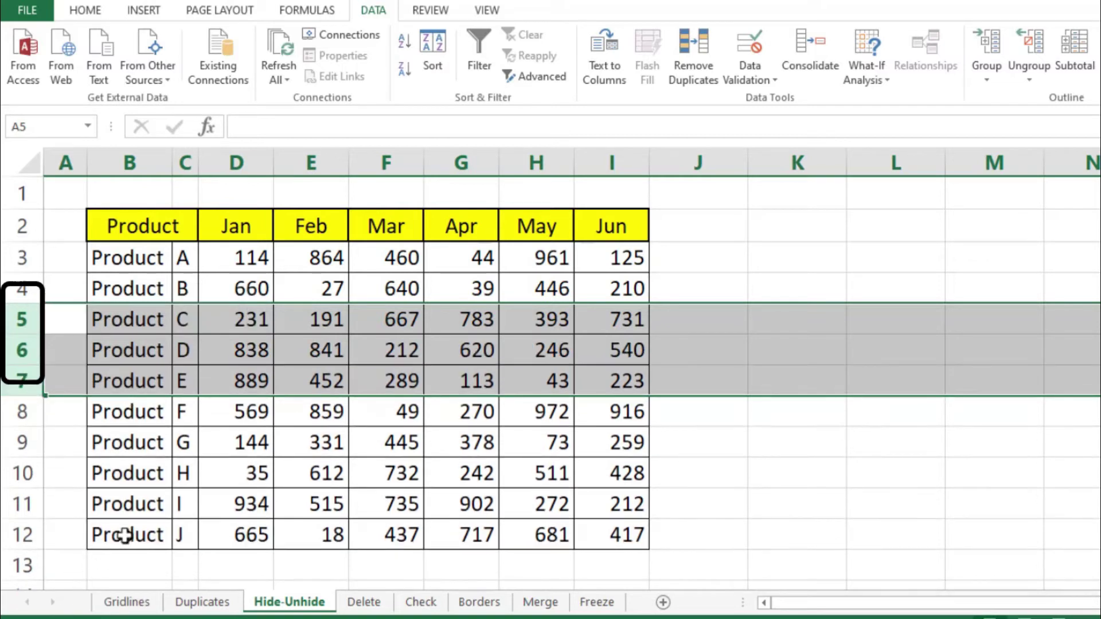
click(301, 351)
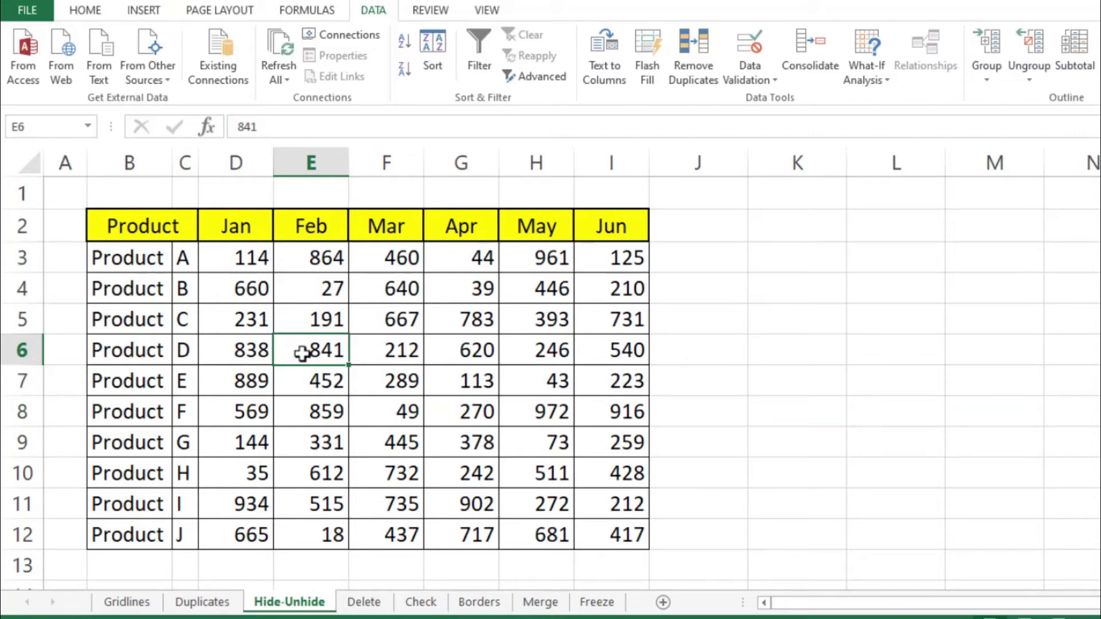
Hide column E (Feb) with Ctrl+0 and row 3 (Product A) with Ctrl+9.
key(ctrl+0)
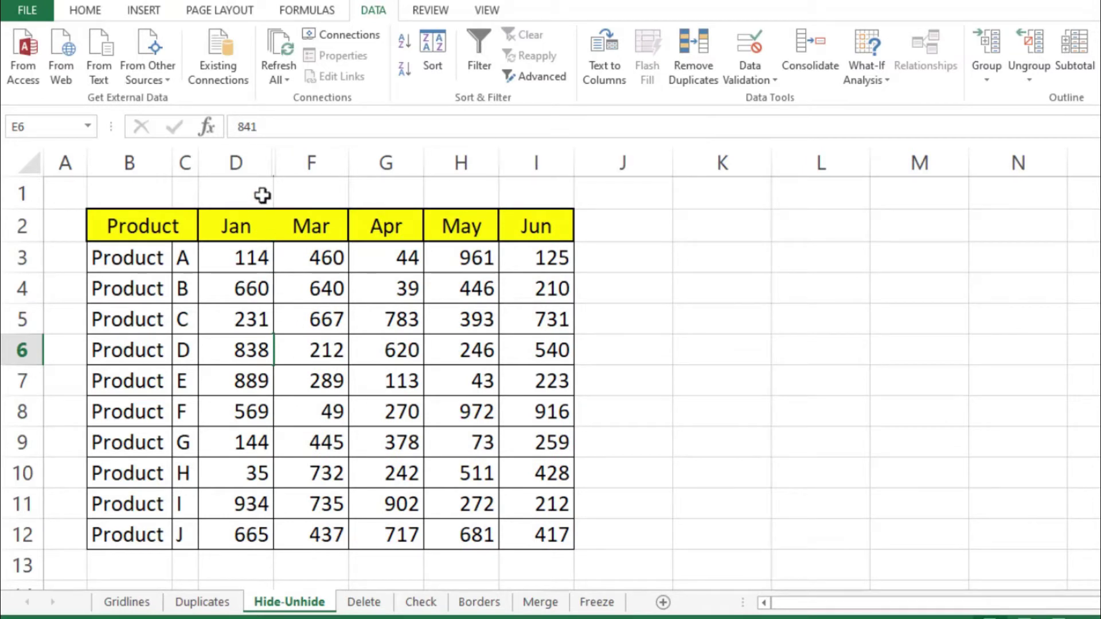
click(253, 256)
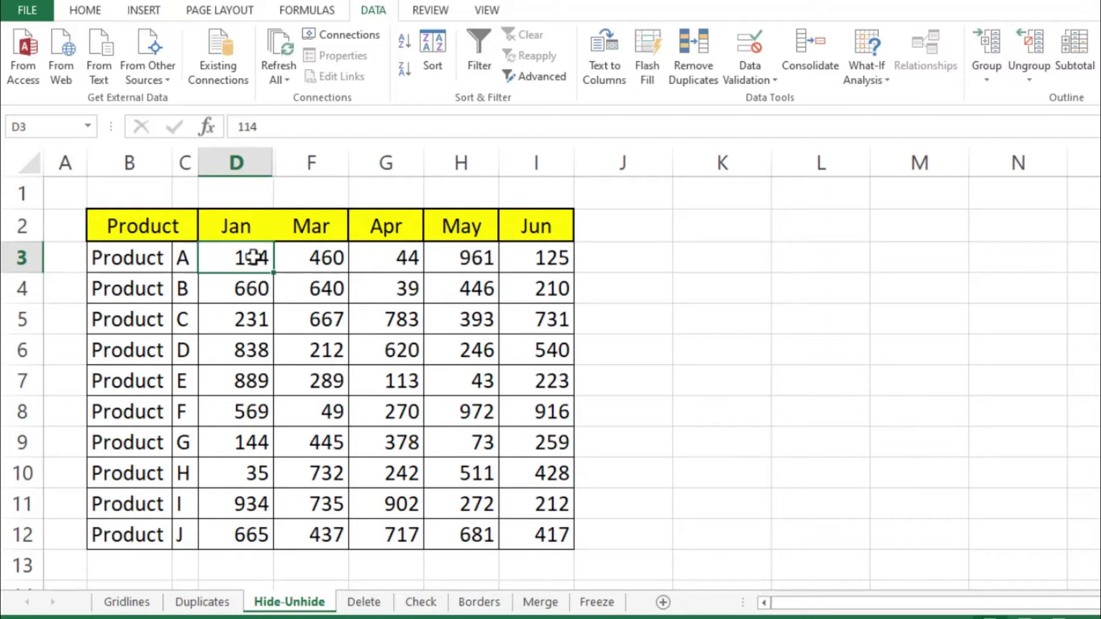
key(ctrl+9)
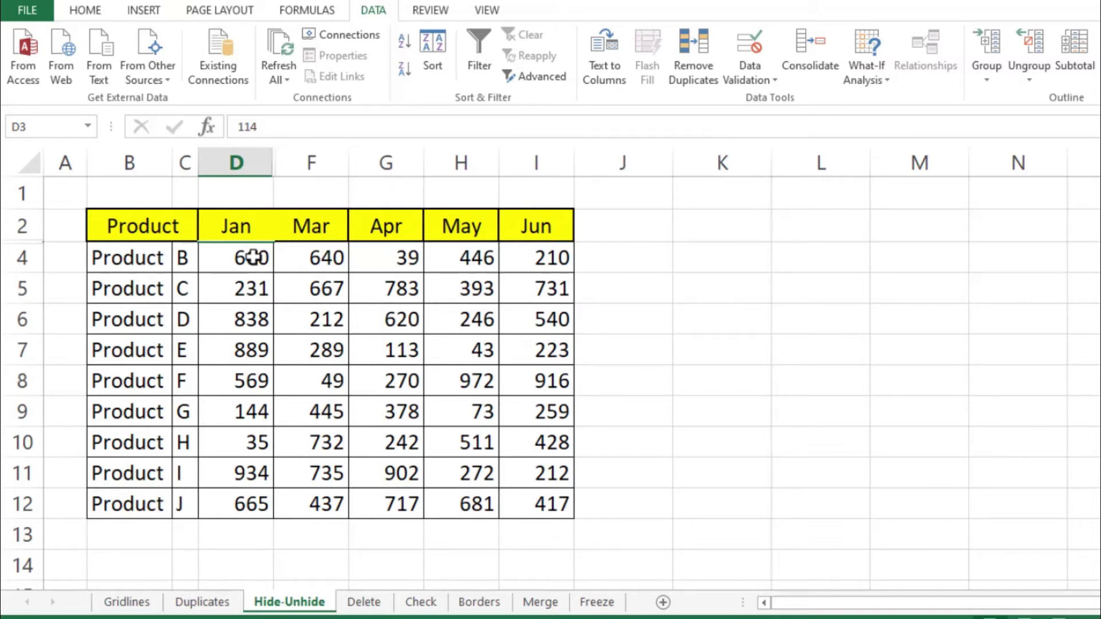
Unhide row 3 (Product A) by selecting D2:D4 and pressing Ctrl+Shift+9.
click(253, 257)
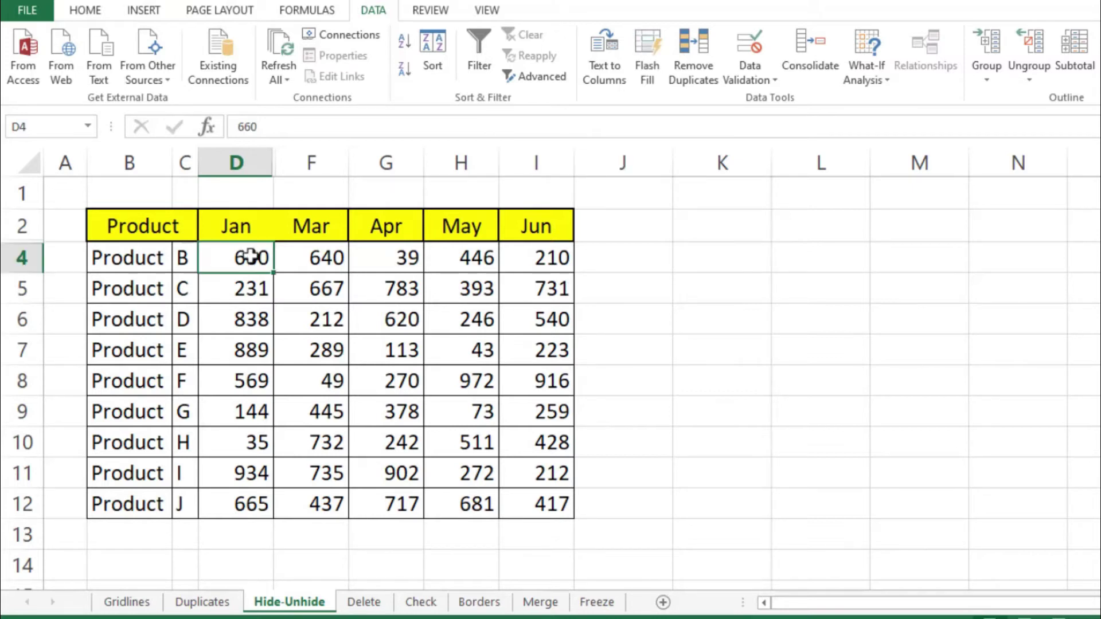
drag(249, 258, 247, 232)
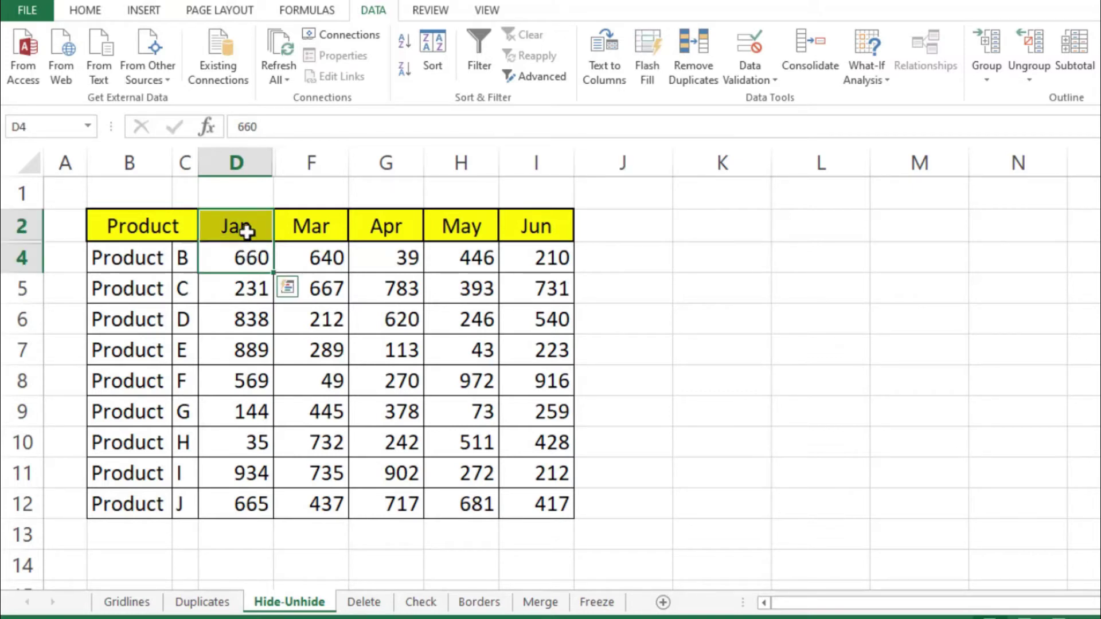
key(ctrl+shift+9)
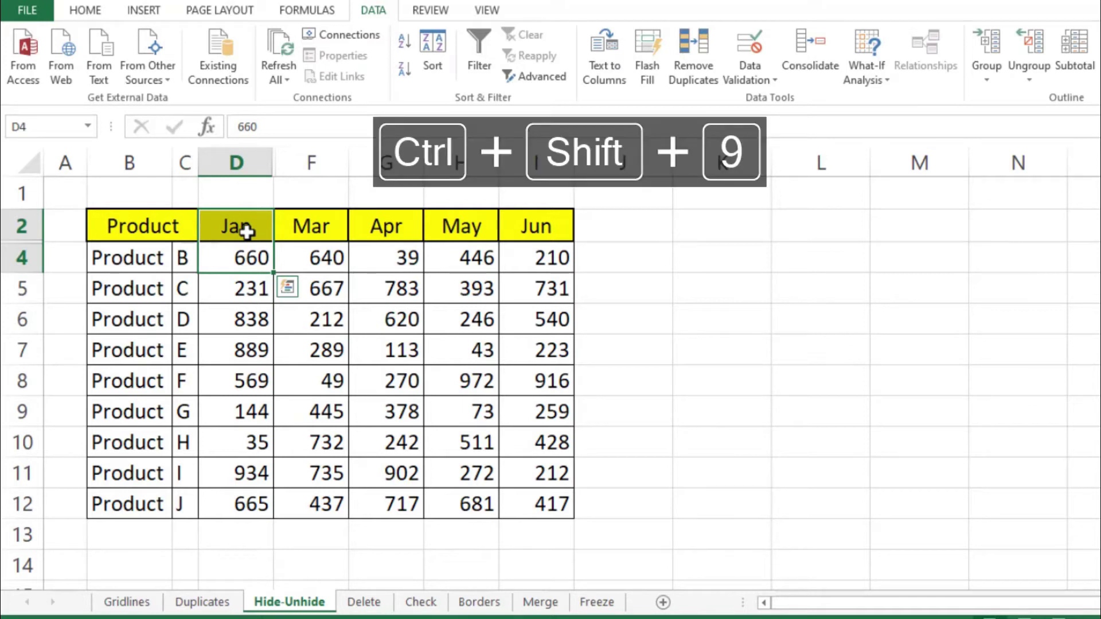
key(ctrl+shift+9)
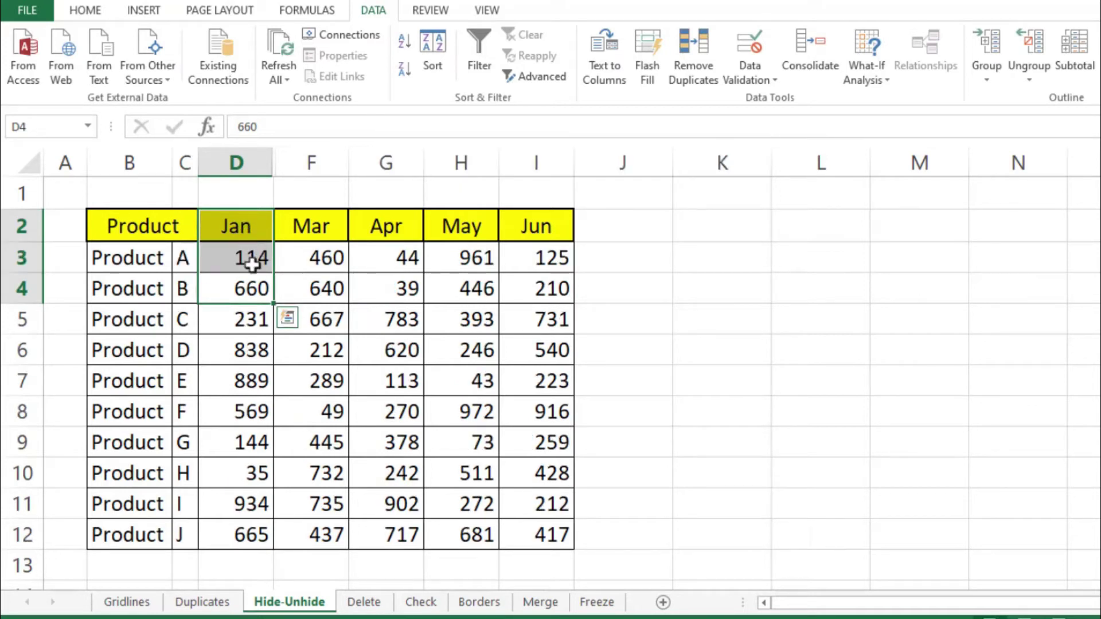
Unhide column E (Feb) from the D2:F2 selection using Alt, O, C, U.
drag(251, 232, 288, 234)
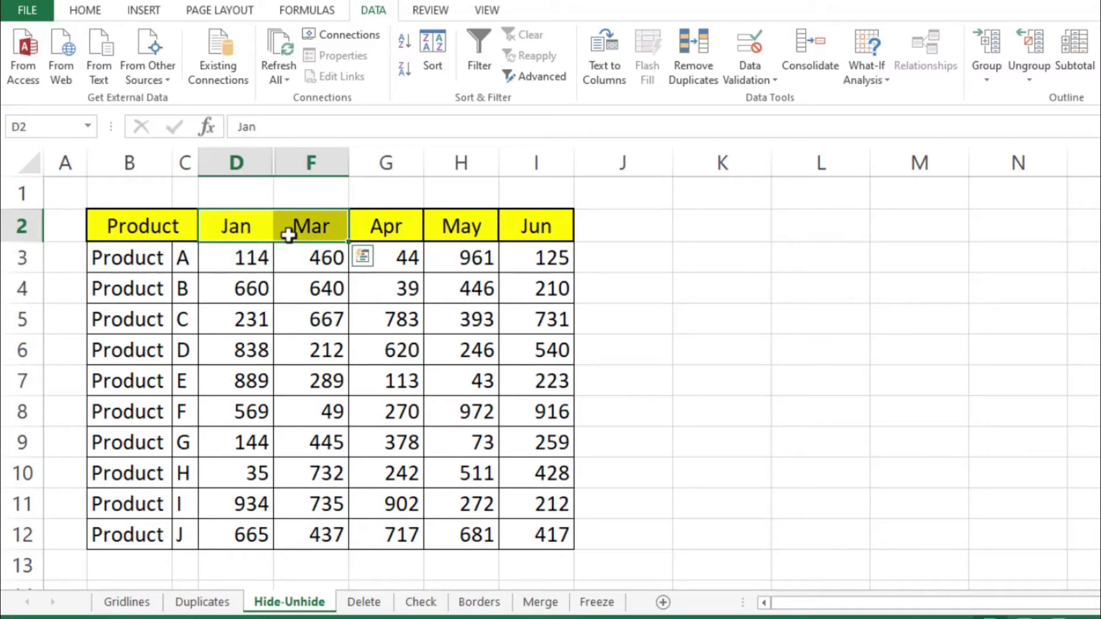
key(alt)
key(o)
key(c)
key(u)
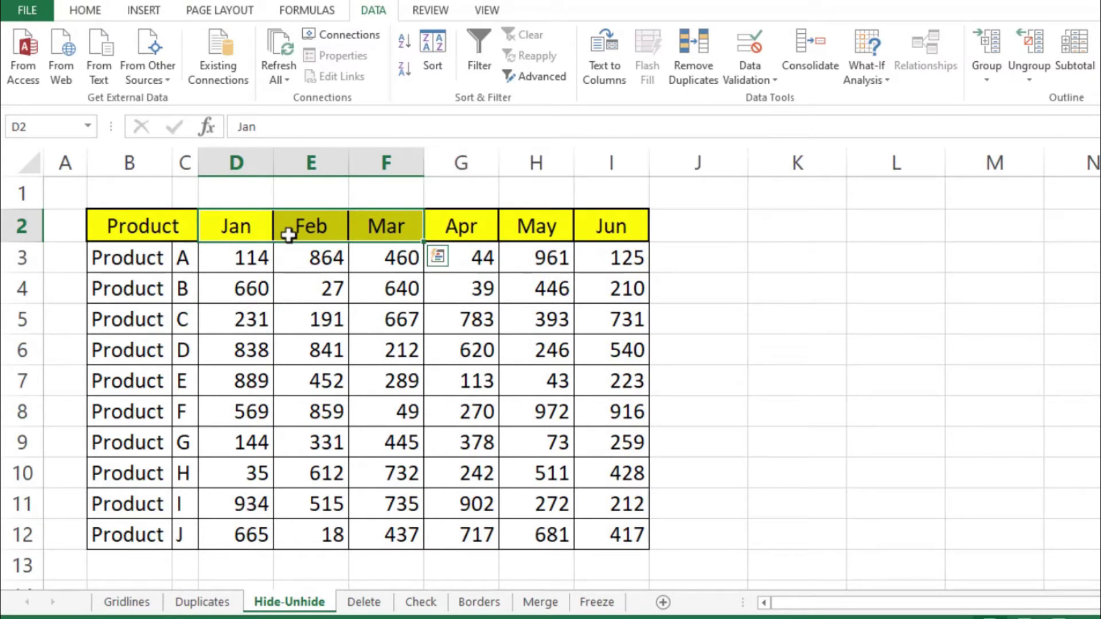
On the Delete sheet, delete the Feb column with Ctrl+Space and Ctrl+-, then undo it.
click(367, 602)
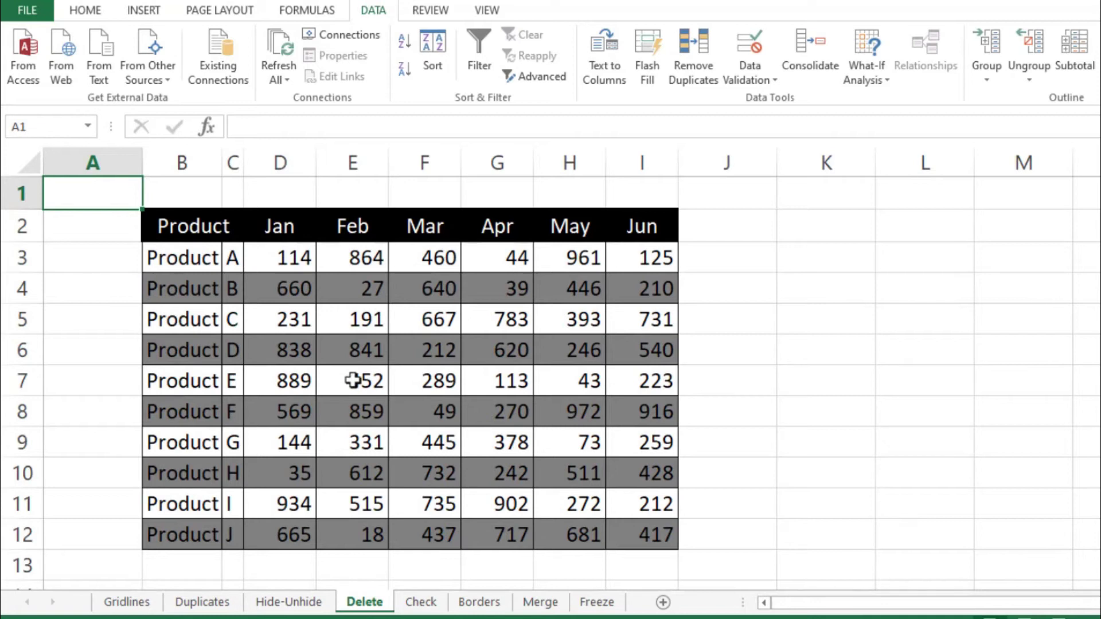
click(343, 291)
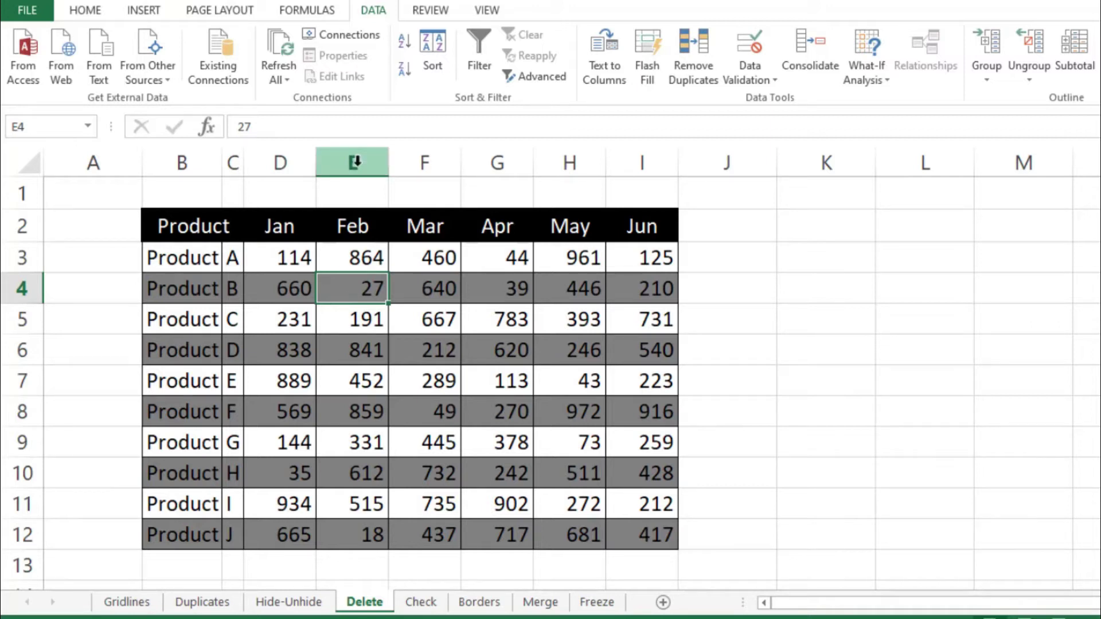
key(ctrl+space)
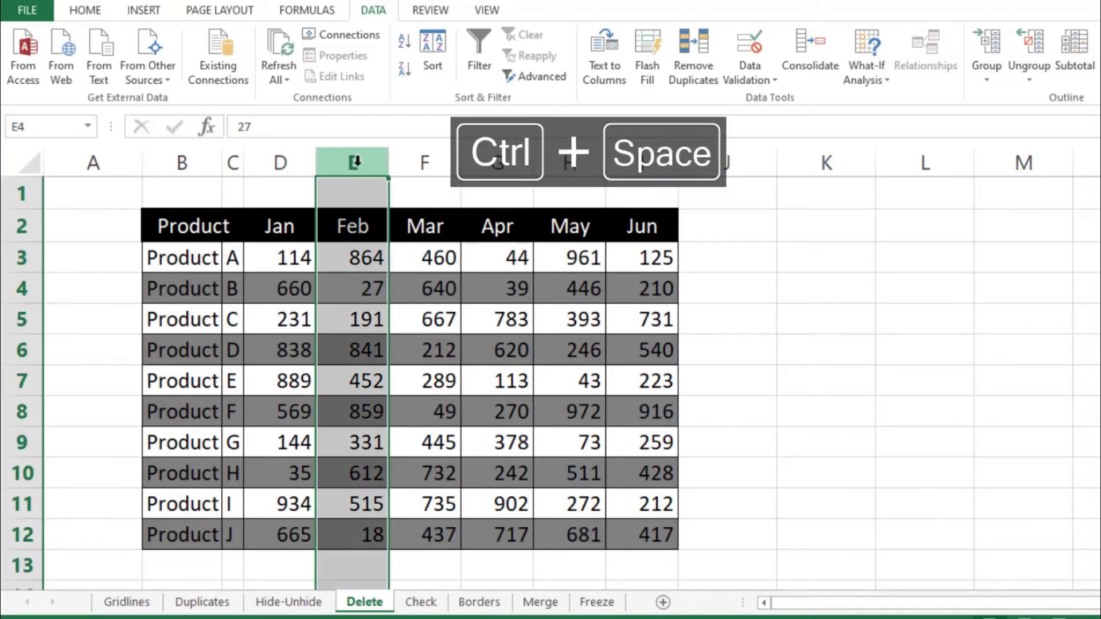
key(ctrl+minus)
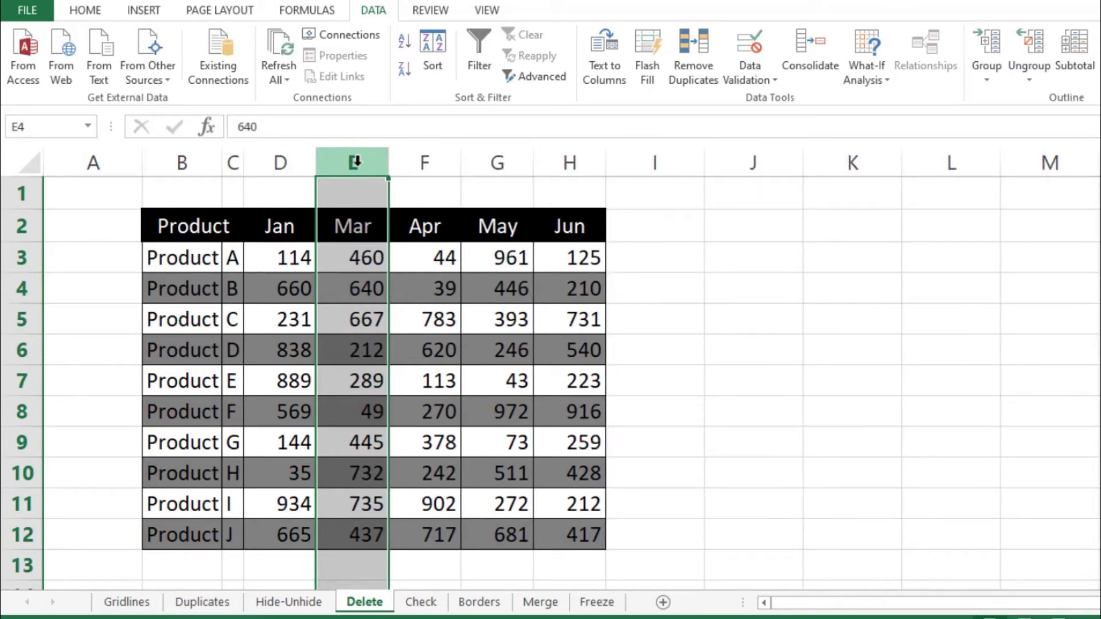
key(ctrl+z)
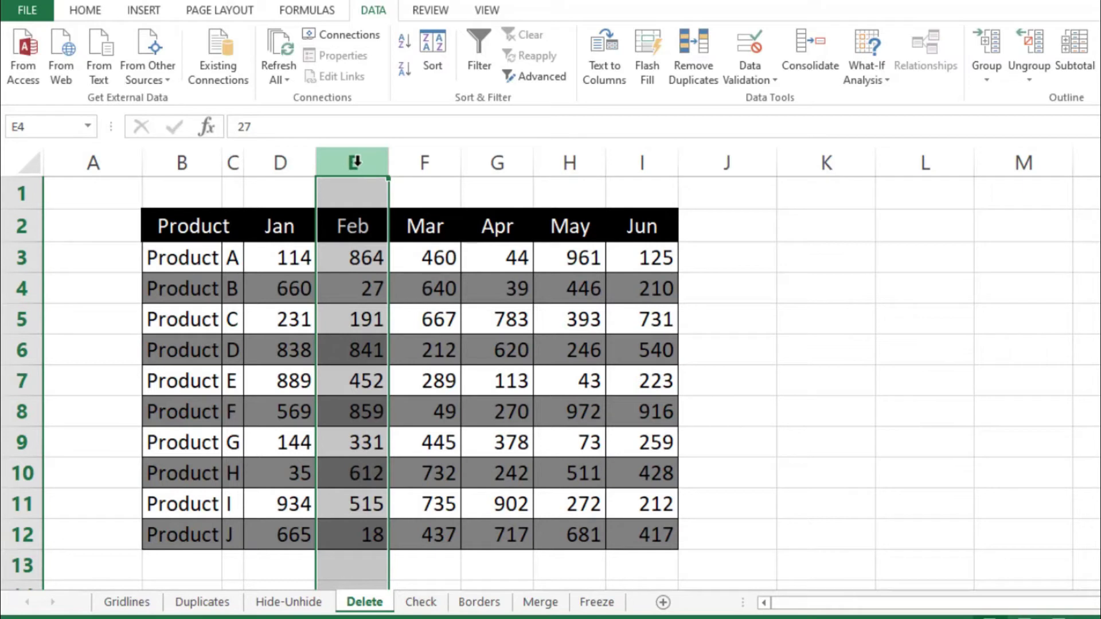
click(289, 292)
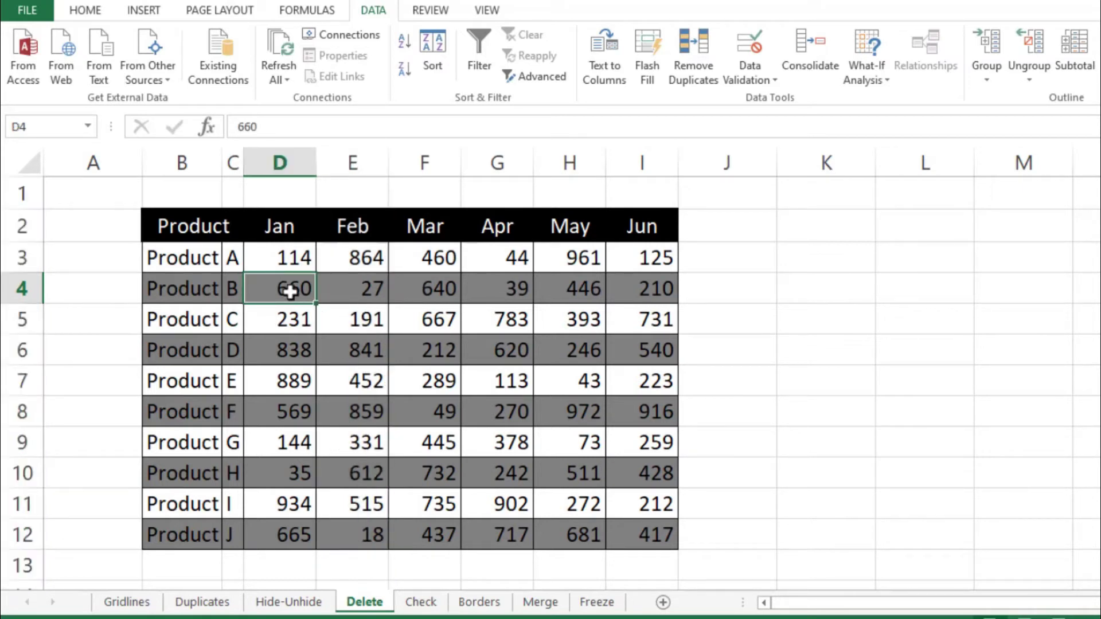
Delete row 4 (Product B), then go to the Check sheet.
key(shift+space)
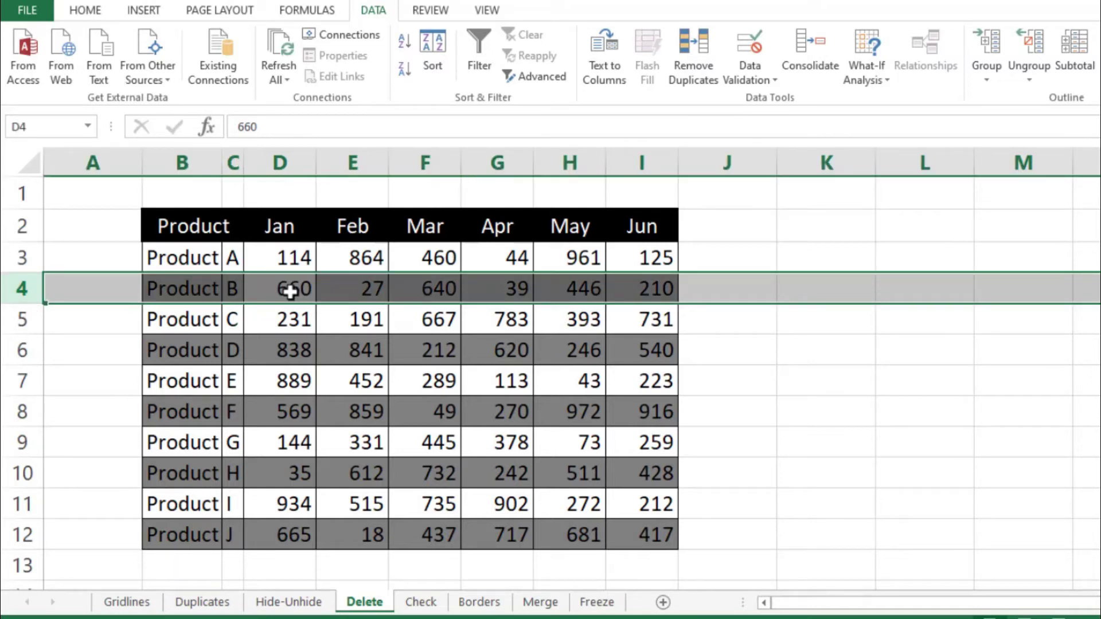
right_click(22, 289)
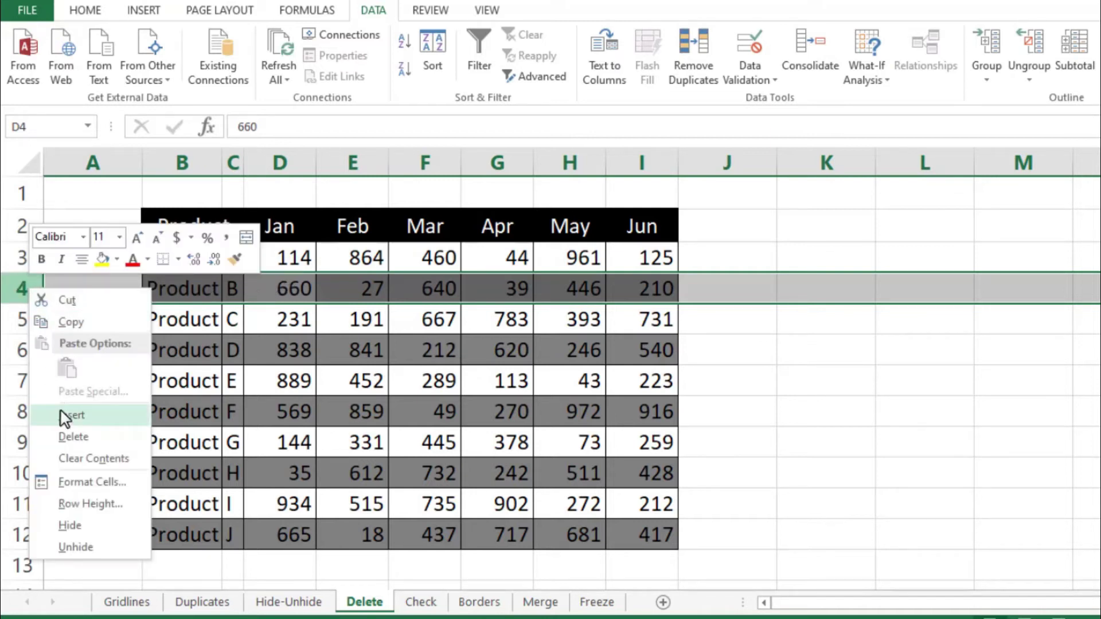
click(73, 445)
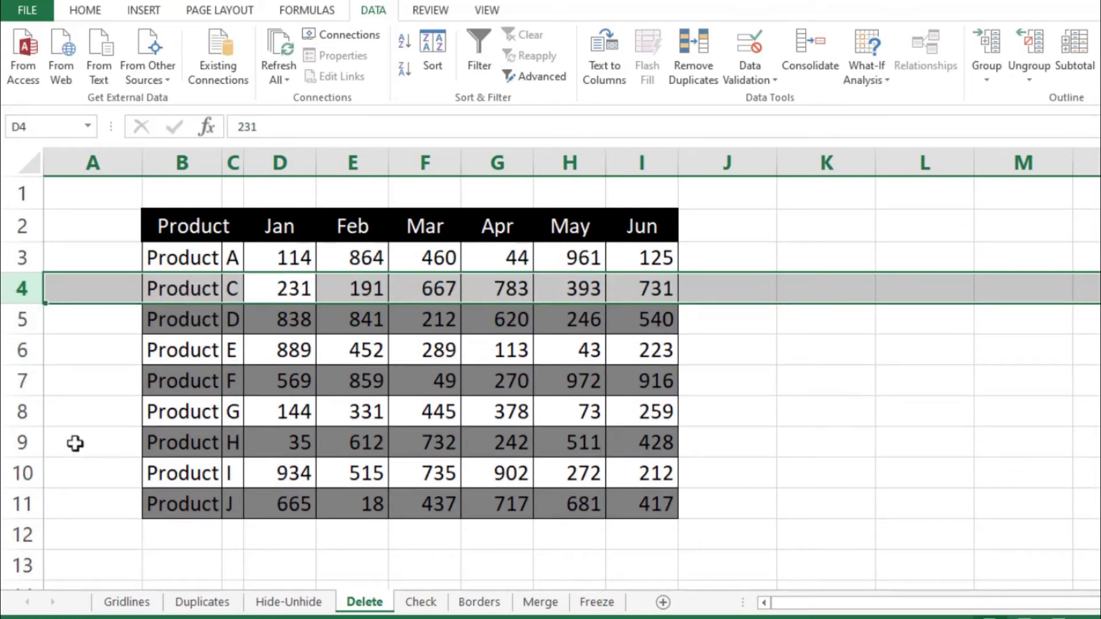
click(404, 602)
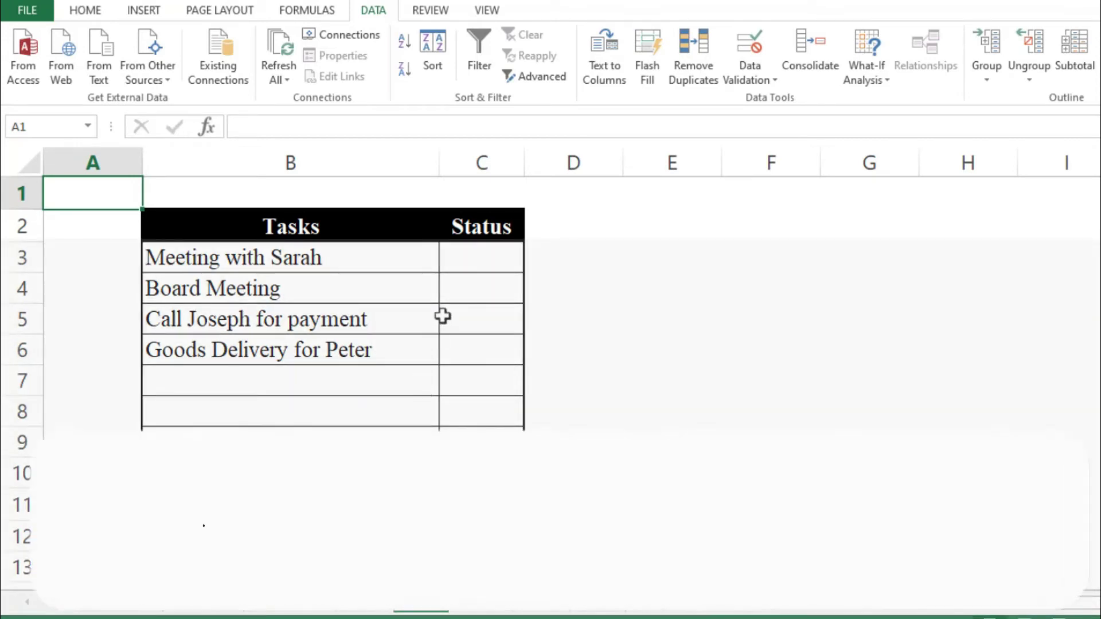
Enter P in C3 and format it as a bold, centred Wingdings 2 check mark.
click(473, 262)
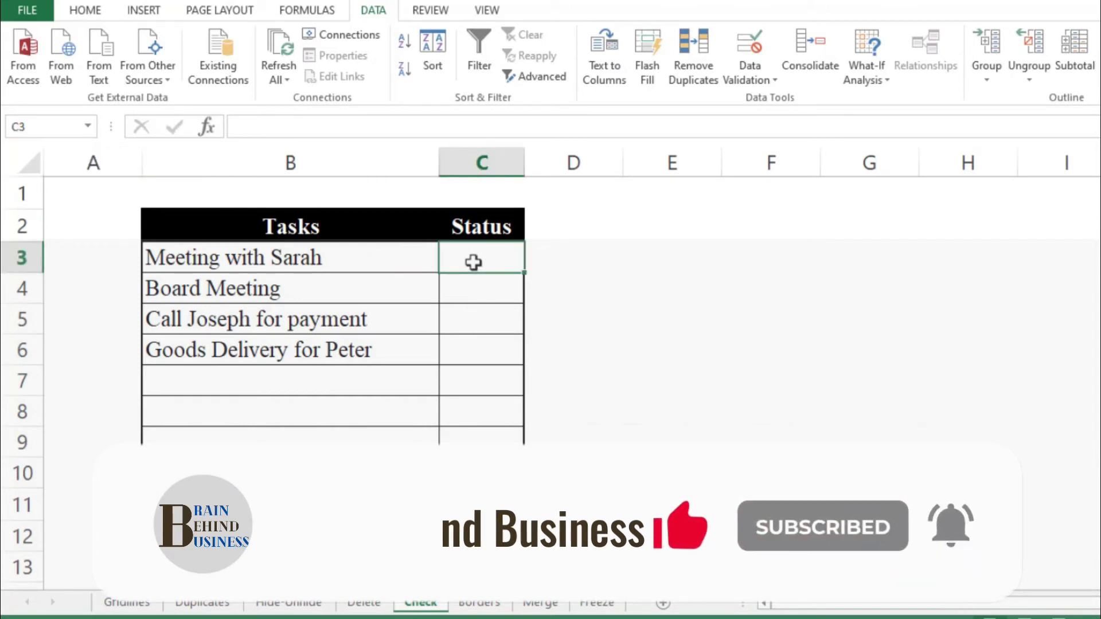
text(P)
key(Return)
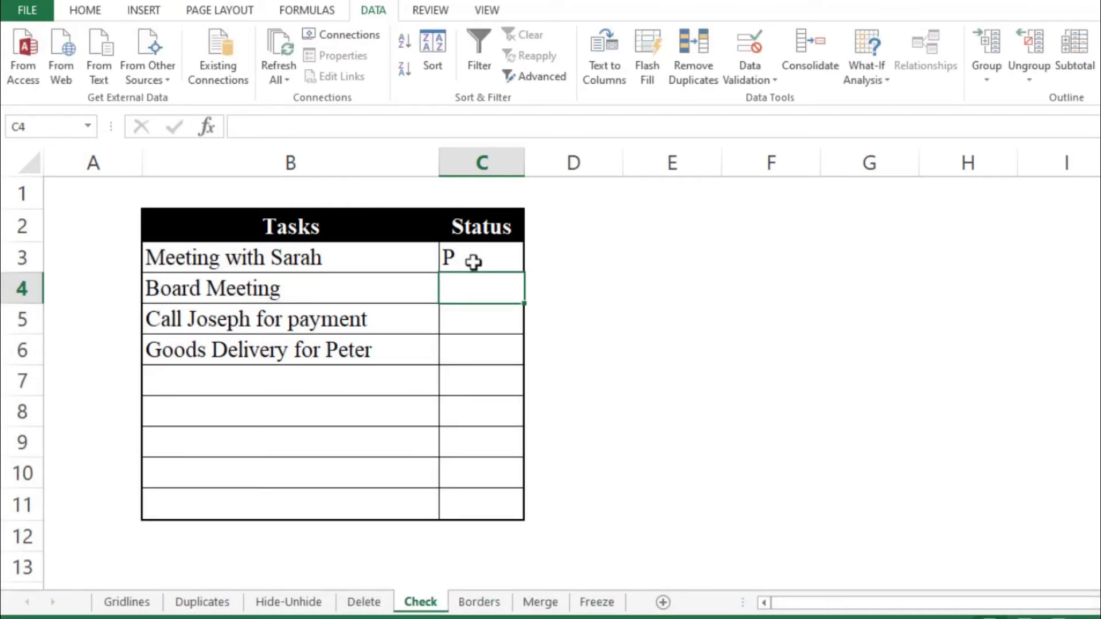
click(474, 261)
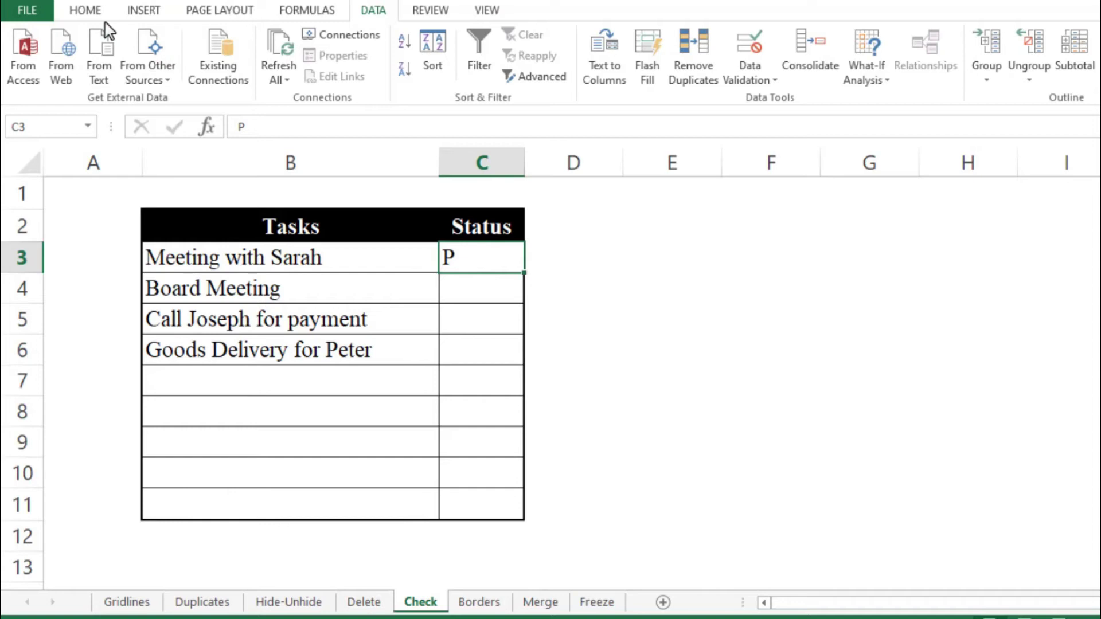
click(91, 11)
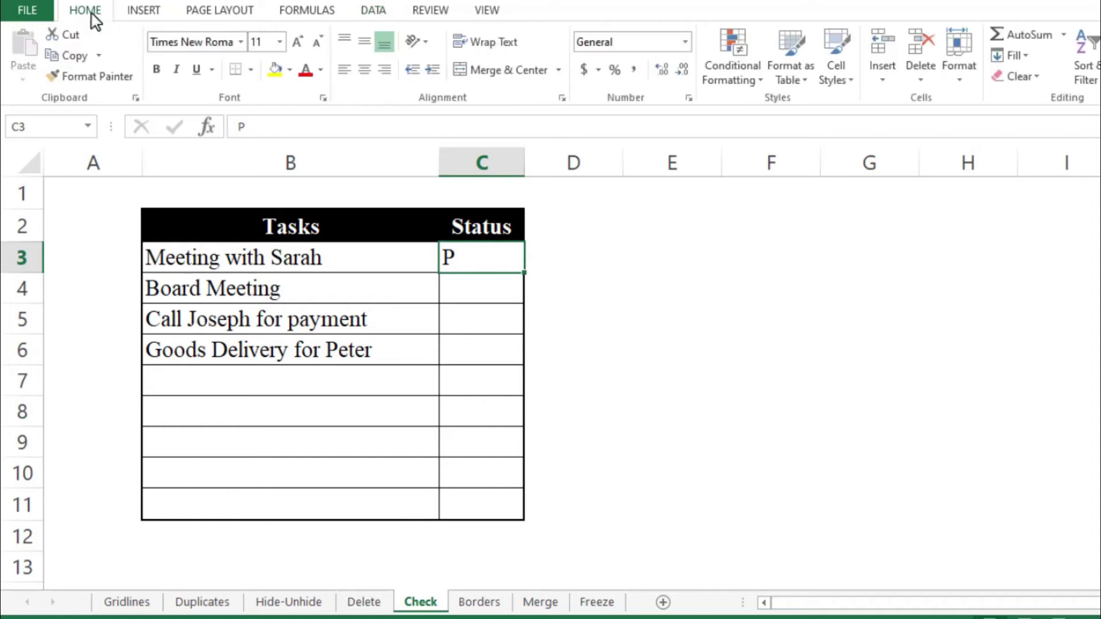
click(240, 42)
drag(398, 442, 396, 476)
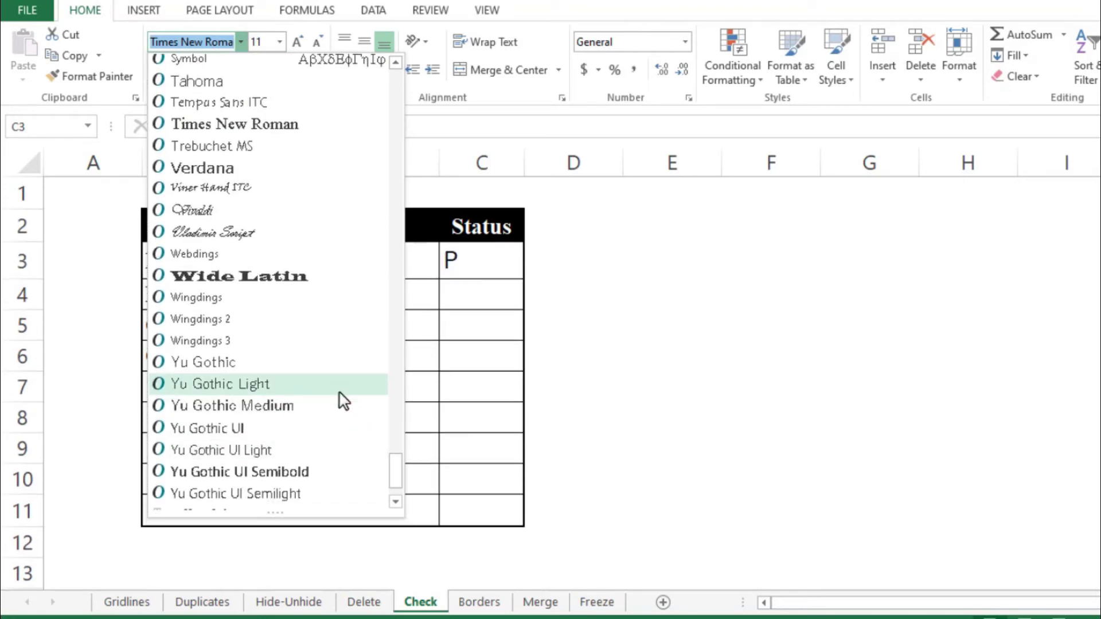
click(241, 319)
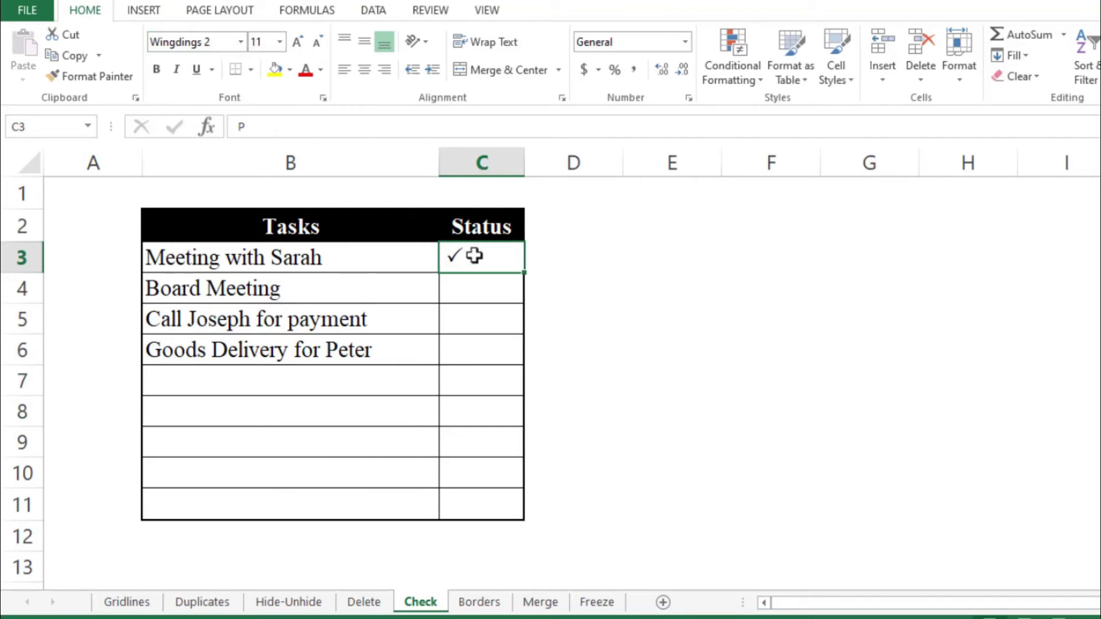
click(155, 69)
click(365, 49)
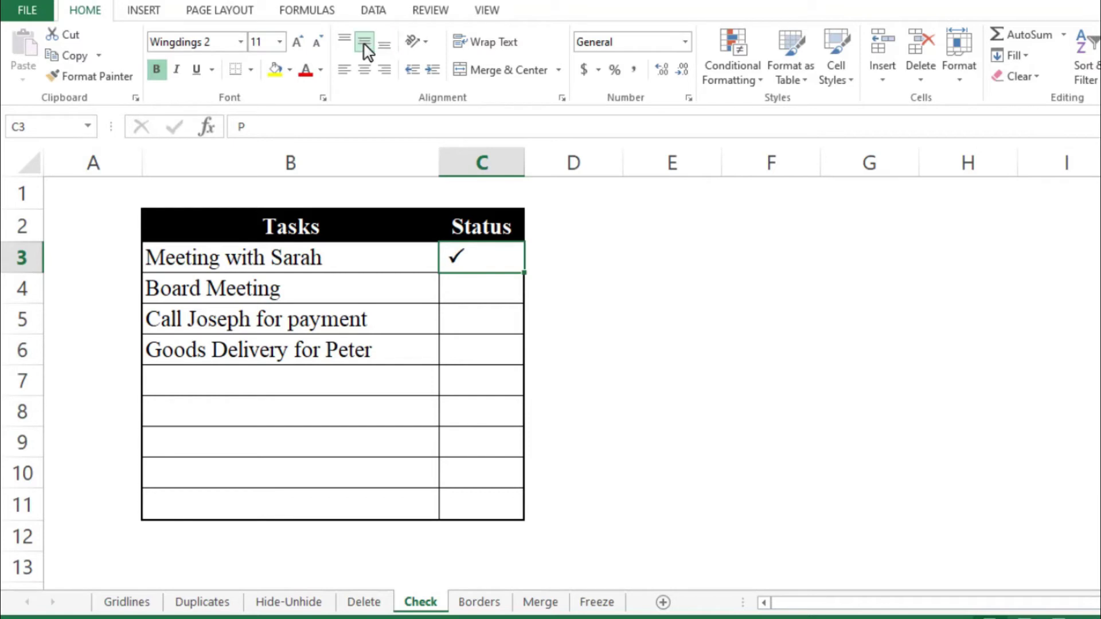
click(366, 70)
Fill the check mark down to C5, copy it into C7, then go to the Borders sheet.
drag(523, 273, 506, 327)
click(506, 327)
key(ctrl+c)
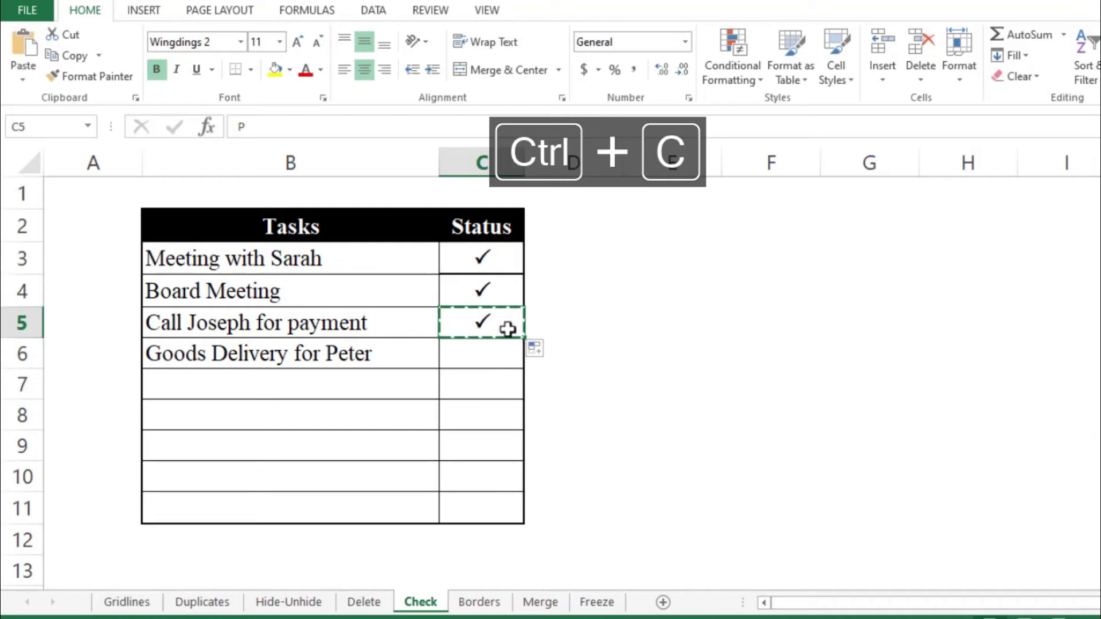
click(499, 378)
key(ctrl+v)
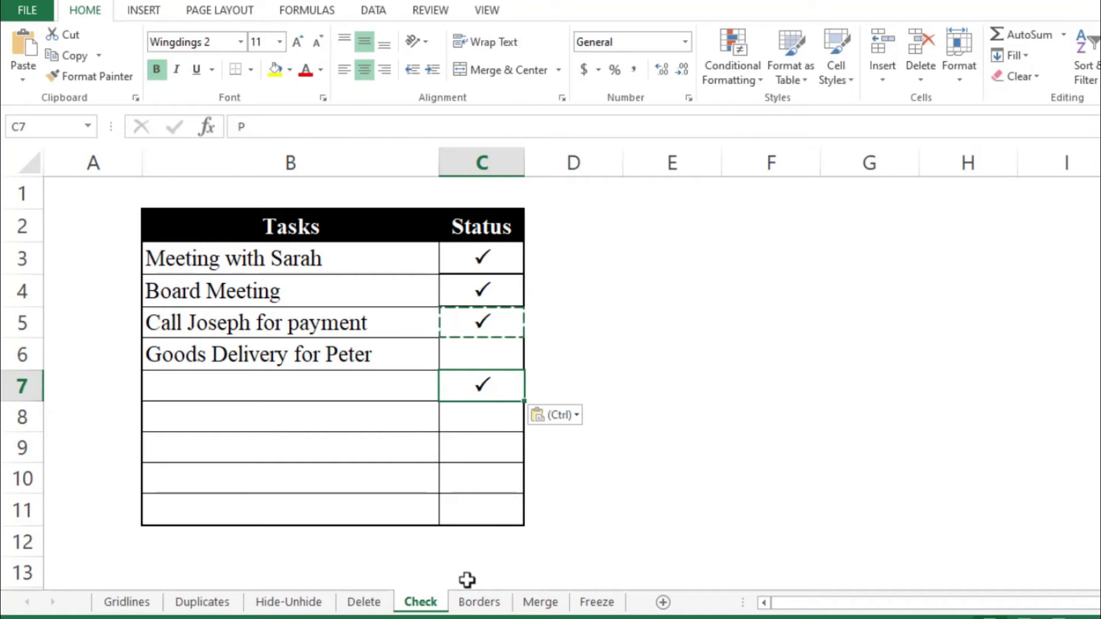
click(475, 602)
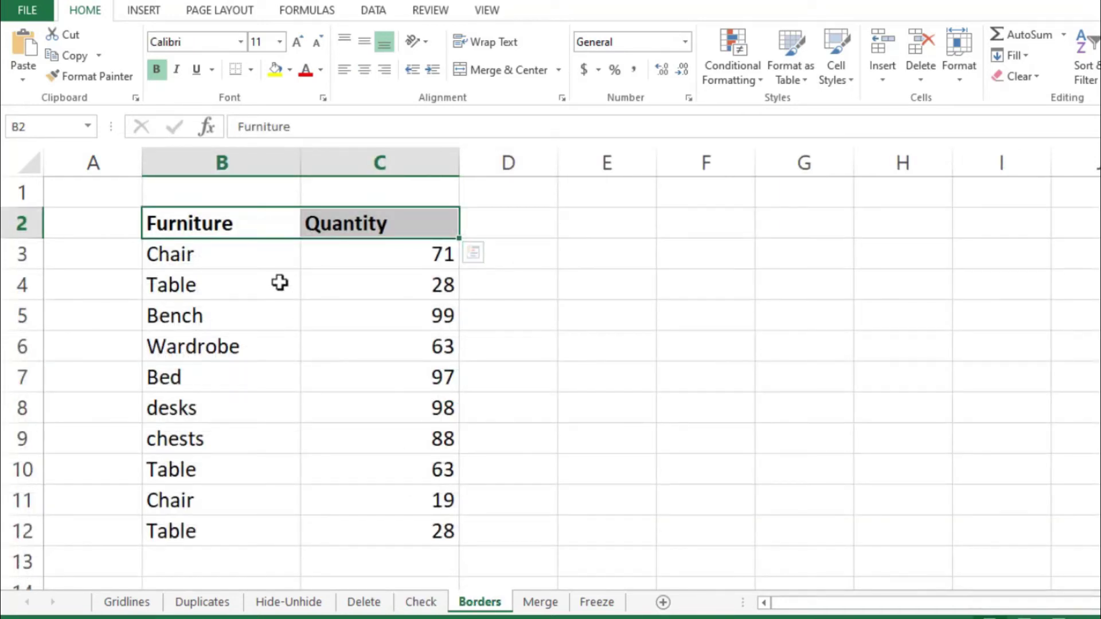
Give the Furniture/Quantity header cells B2:C2 a thick box border.
click(243, 229)
drag(244, 228, 335, 223)
click(250, 70)
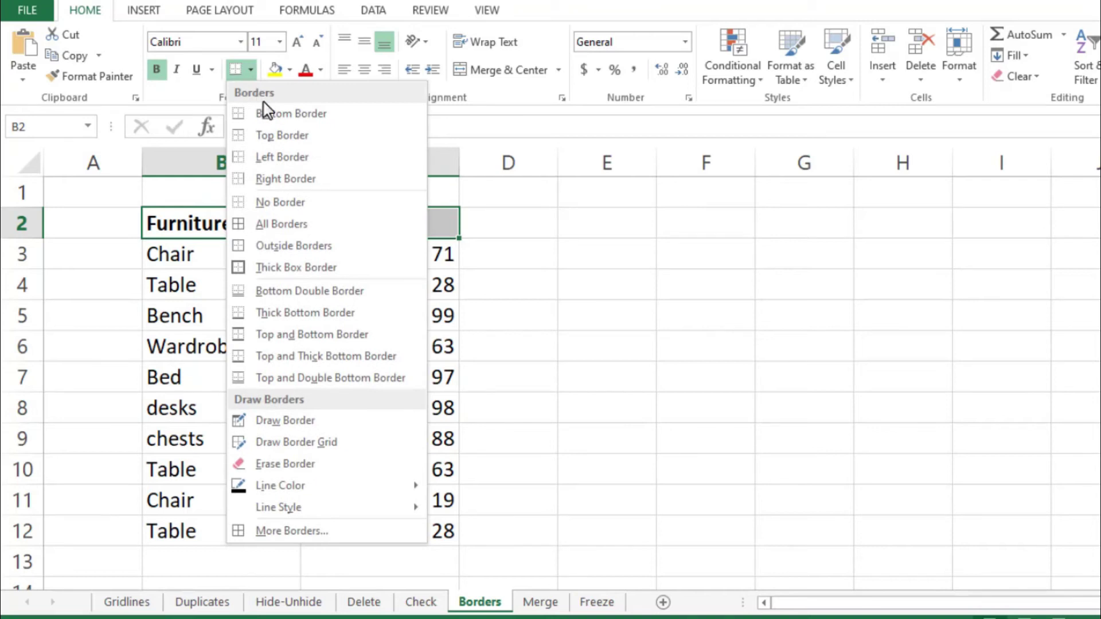
click(288, 266)
Apply All Borders to the data cells below the header, B3:C12.
drag(297, 256, 388, 531)
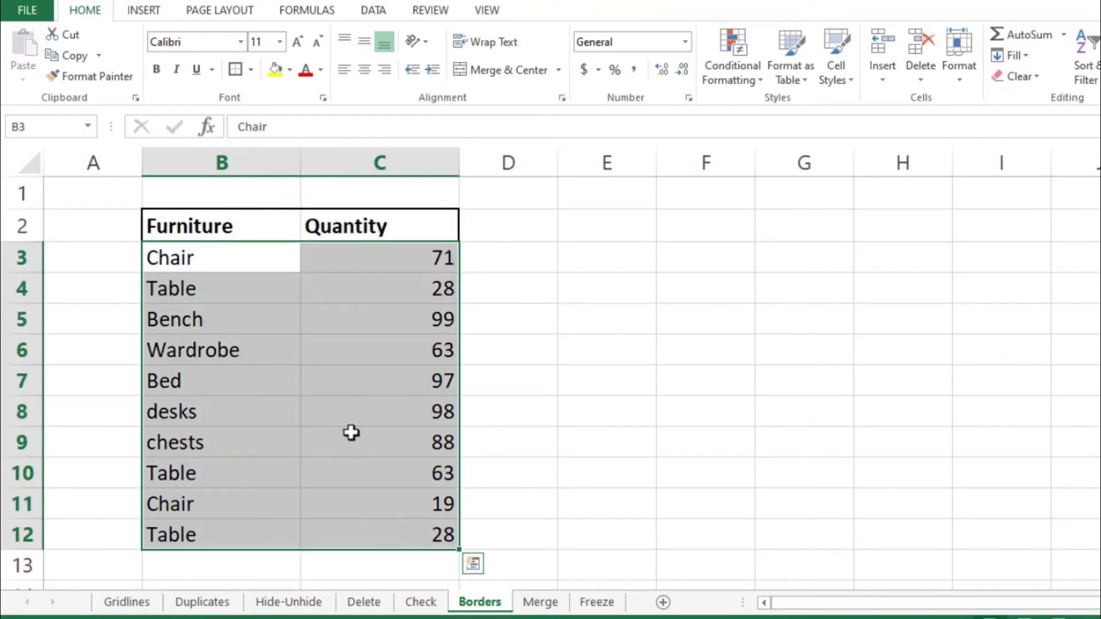
click(251, 70)
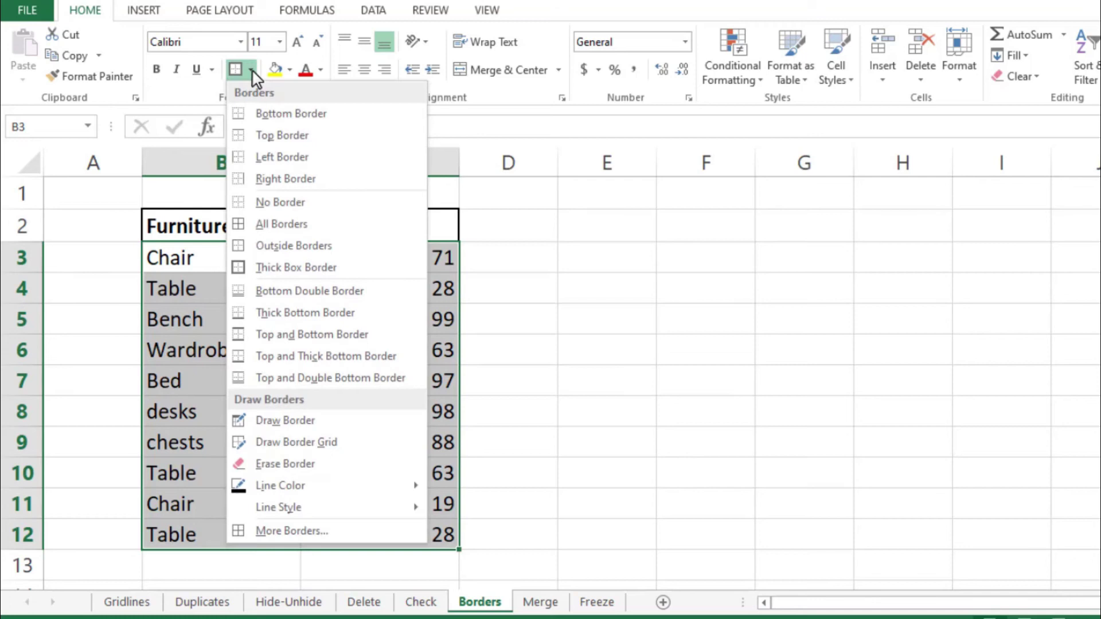
click(284, 229)
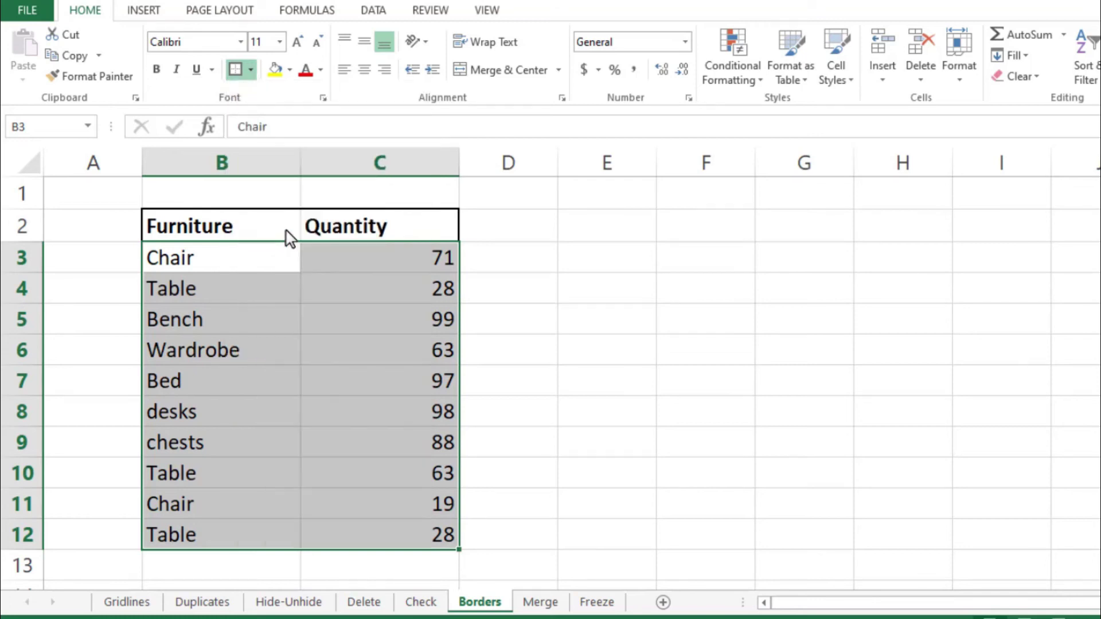
drag(282, 225, 321, 224)
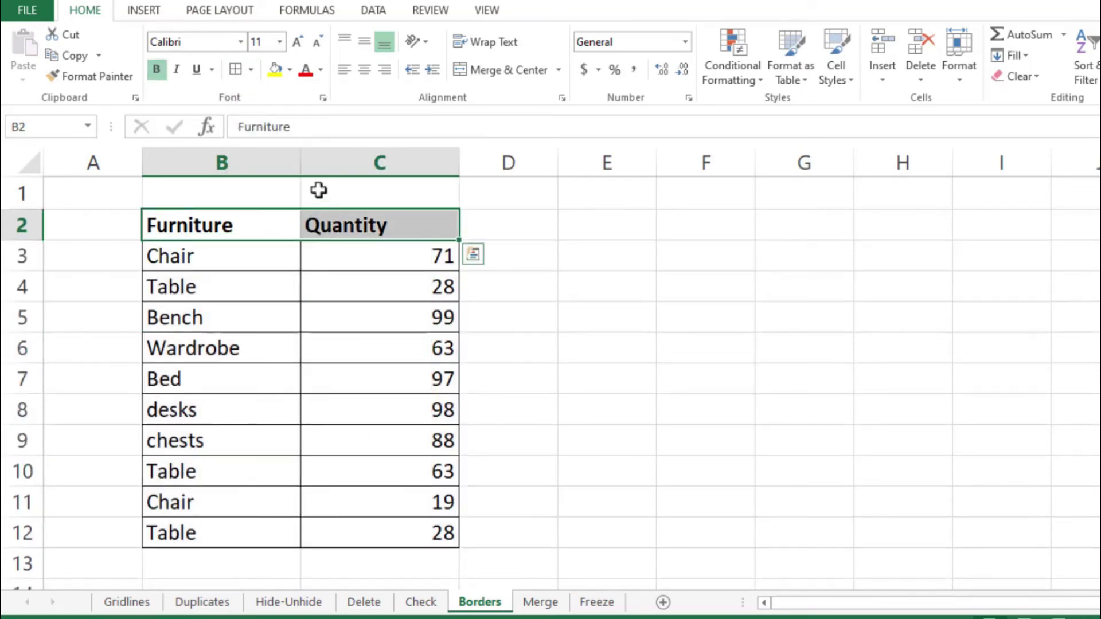
Draw double-line borders along the header row's edges, then go to the Merge sheet.
click(248, 69)
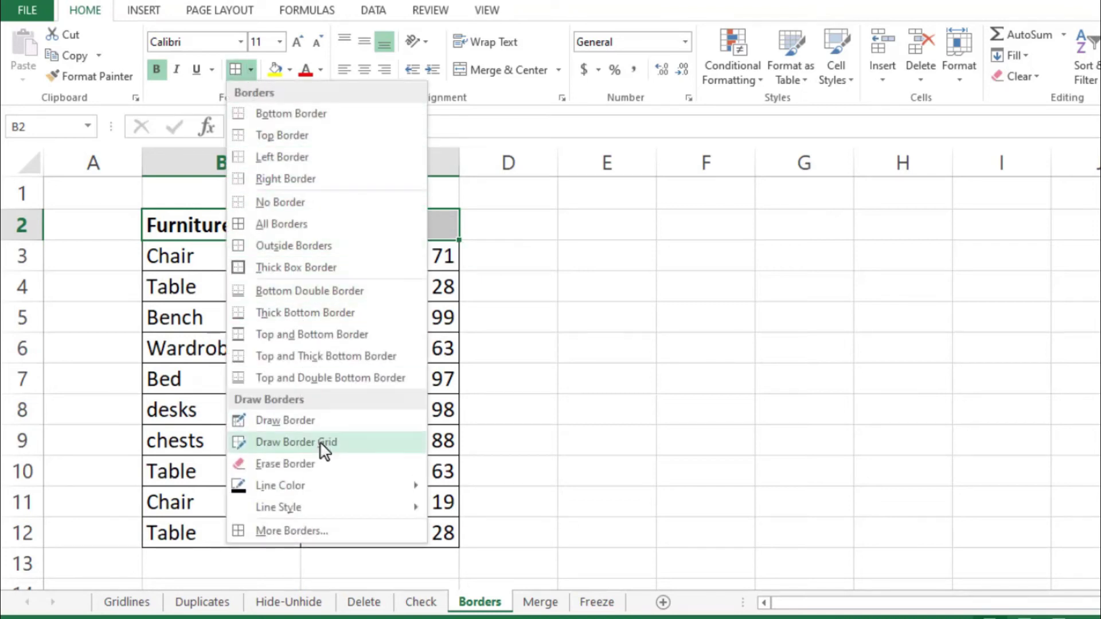
mouse_move(339, 490)
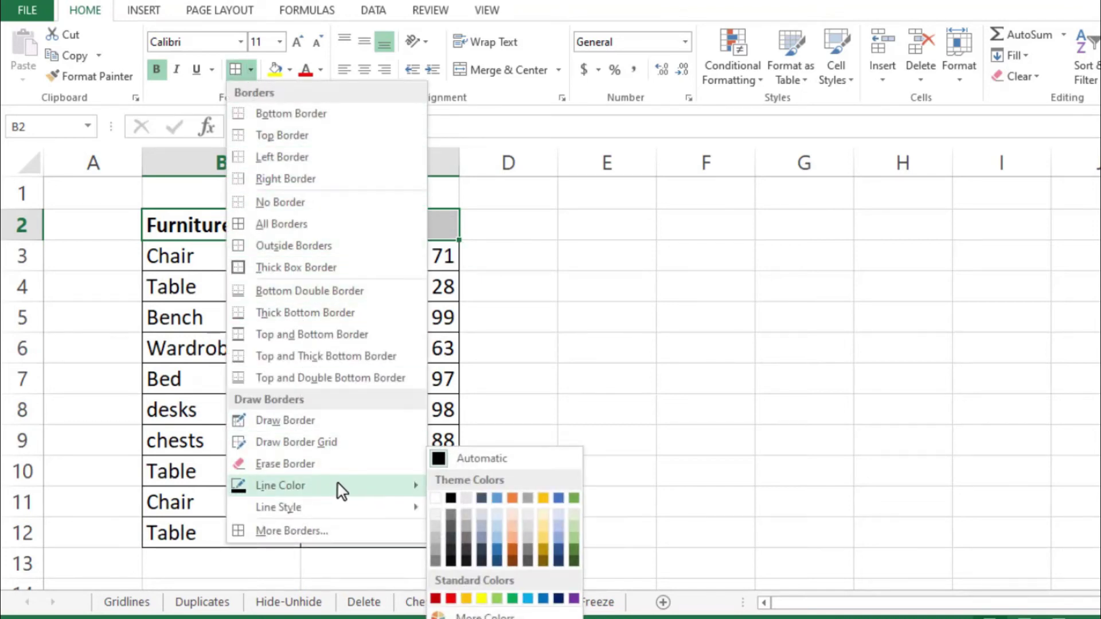
mouse_move(346, 512)
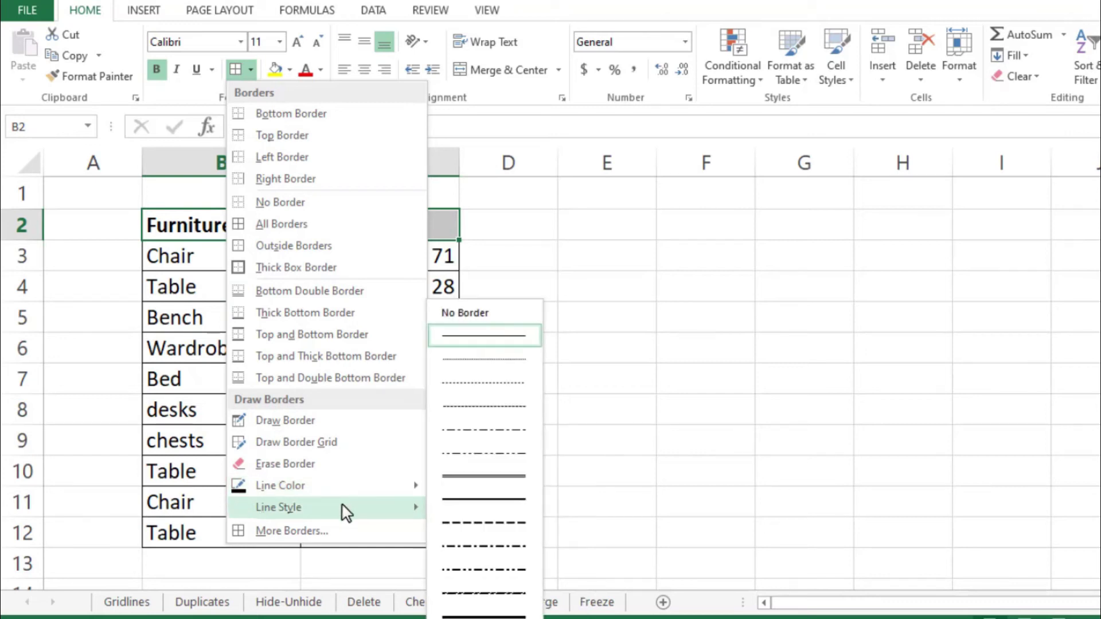
click(478, 480)
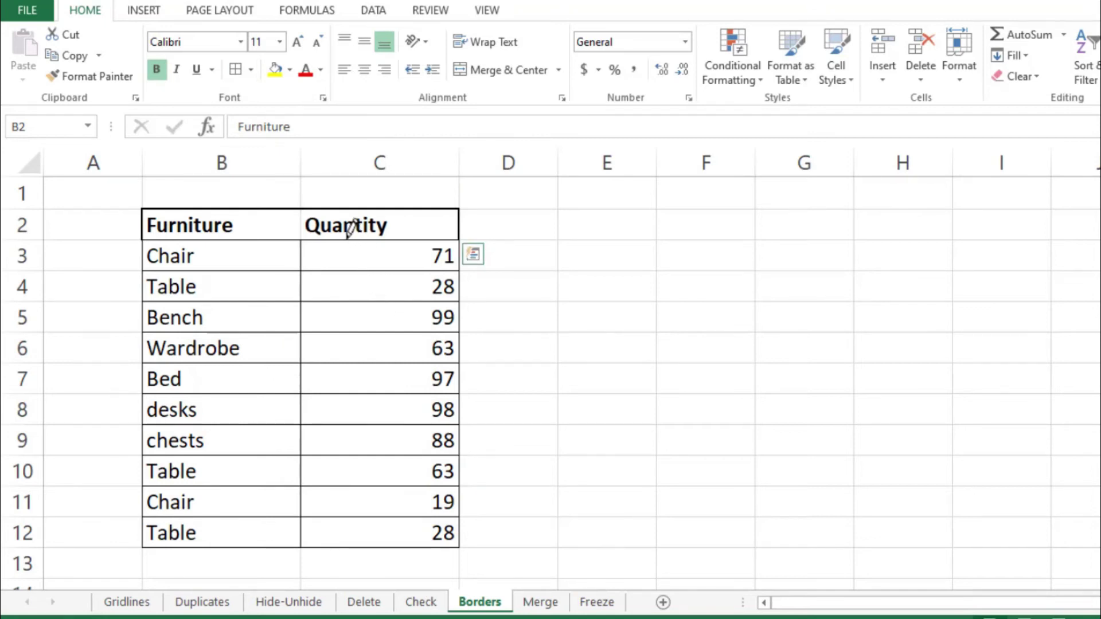
mouse_move(350, 230)
mouse_down()
mouse_move(283, 227)
mouse_move(256, 207)
mouse_move(430, 211)
mouse_up()
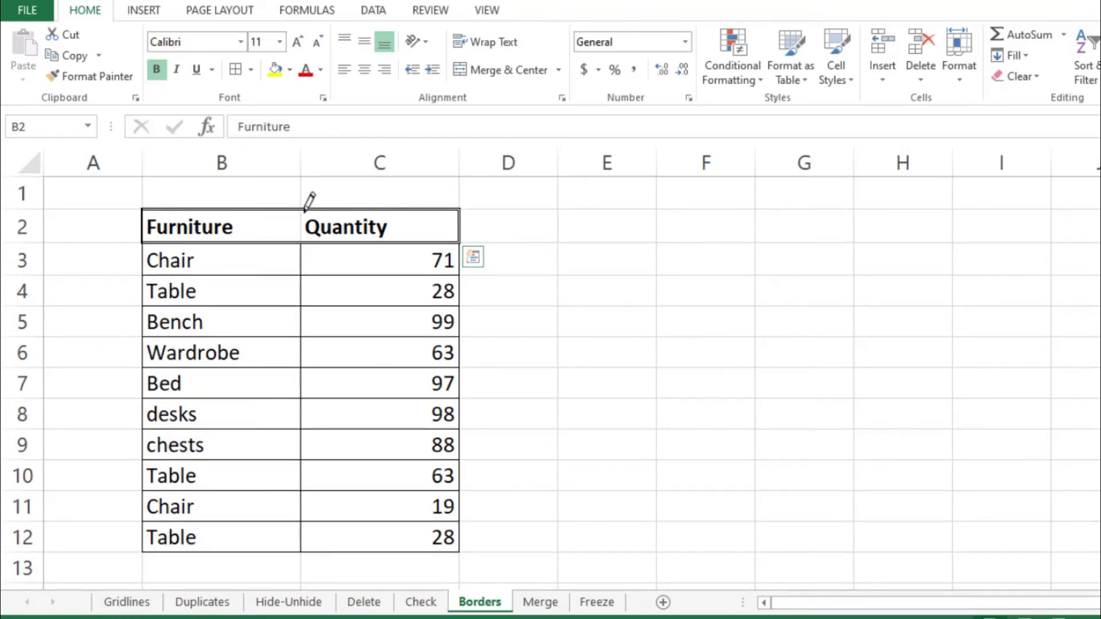
drag(162, 220, 300, 220)
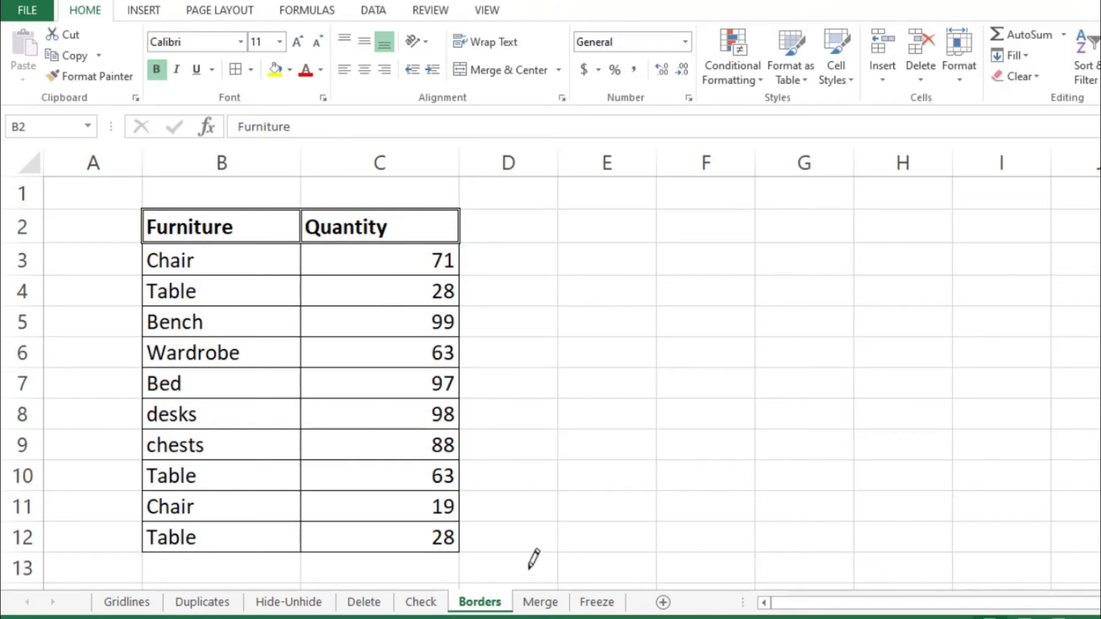
click(545, 607)
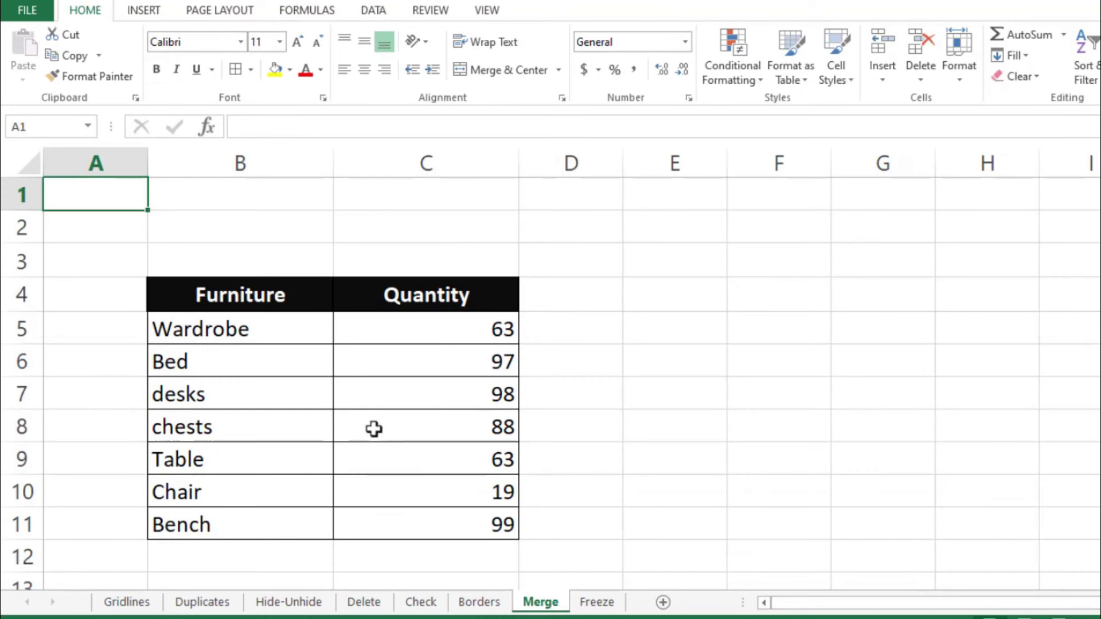
Enter the title 'Stock report' in cell B3.
click(267, 259)
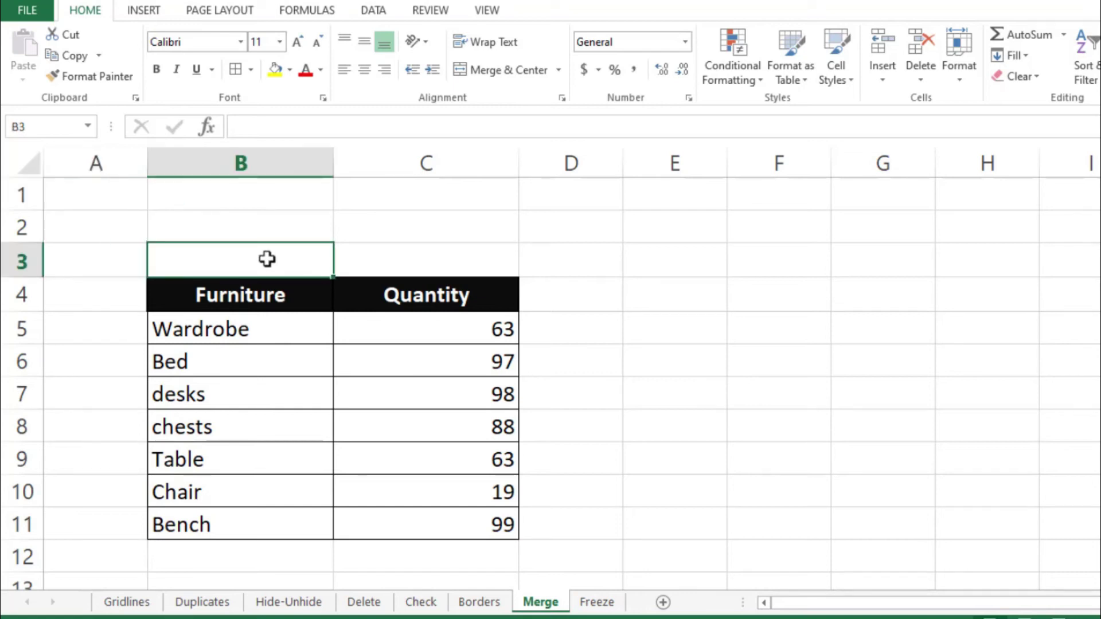
text(Stock report)
key(Return)
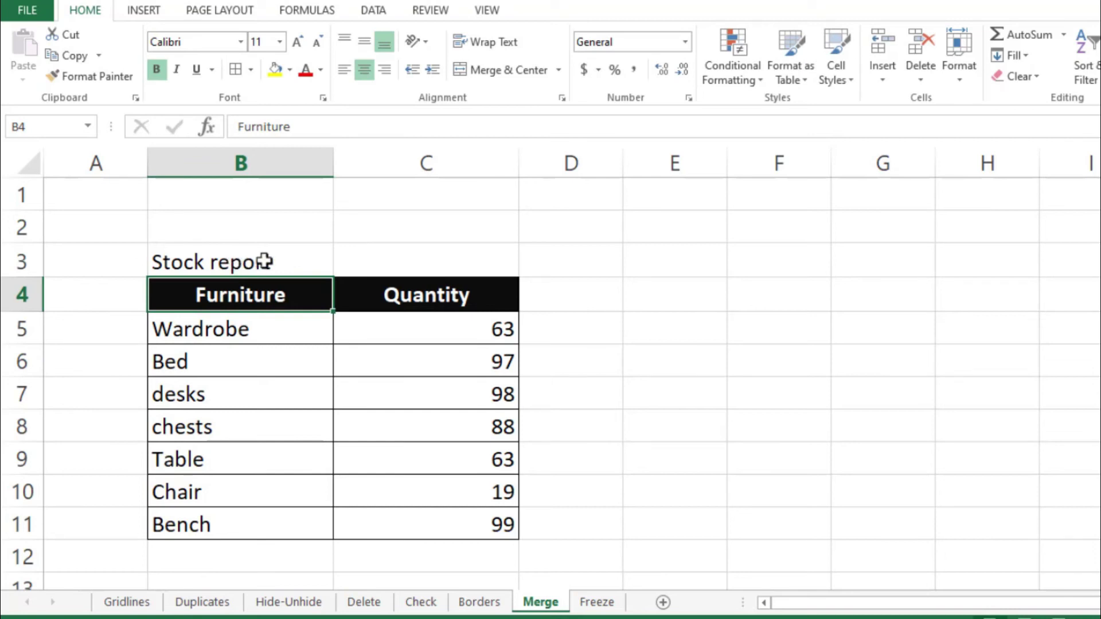
Merge and centre the title across B3:C3 and make it bold.
drag(297, 258, 395, 258)
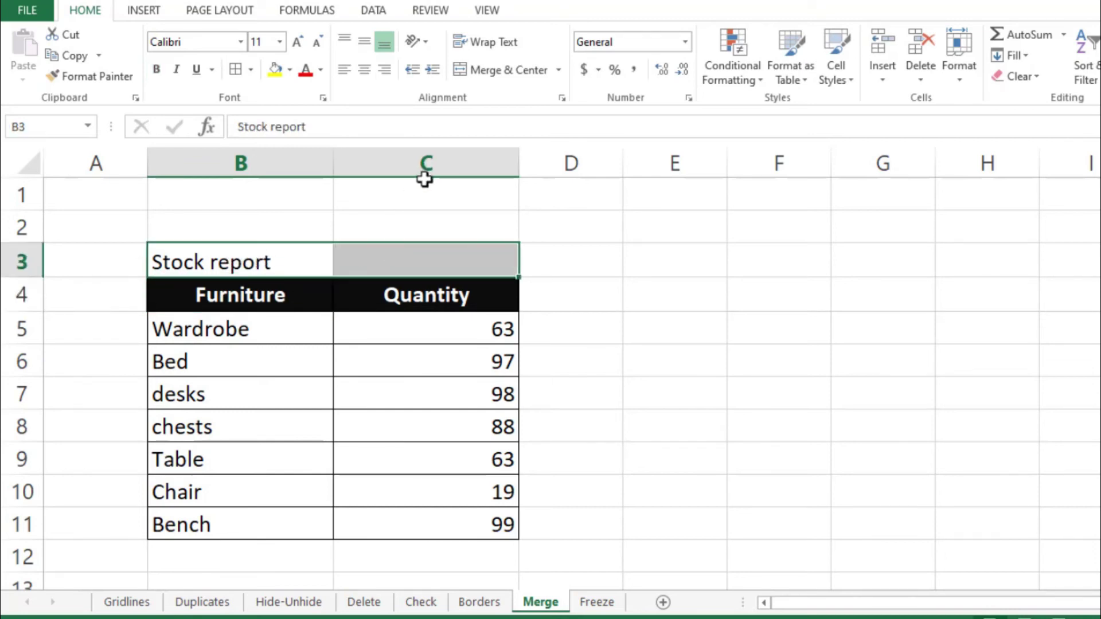
click(494, 73)
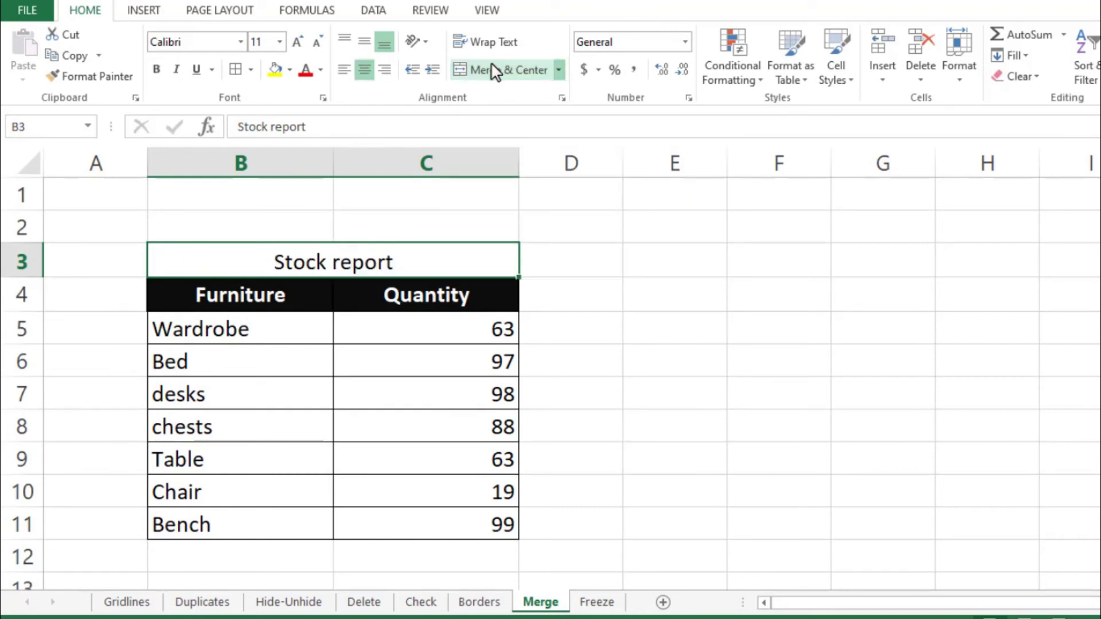
key(ctrl+b)
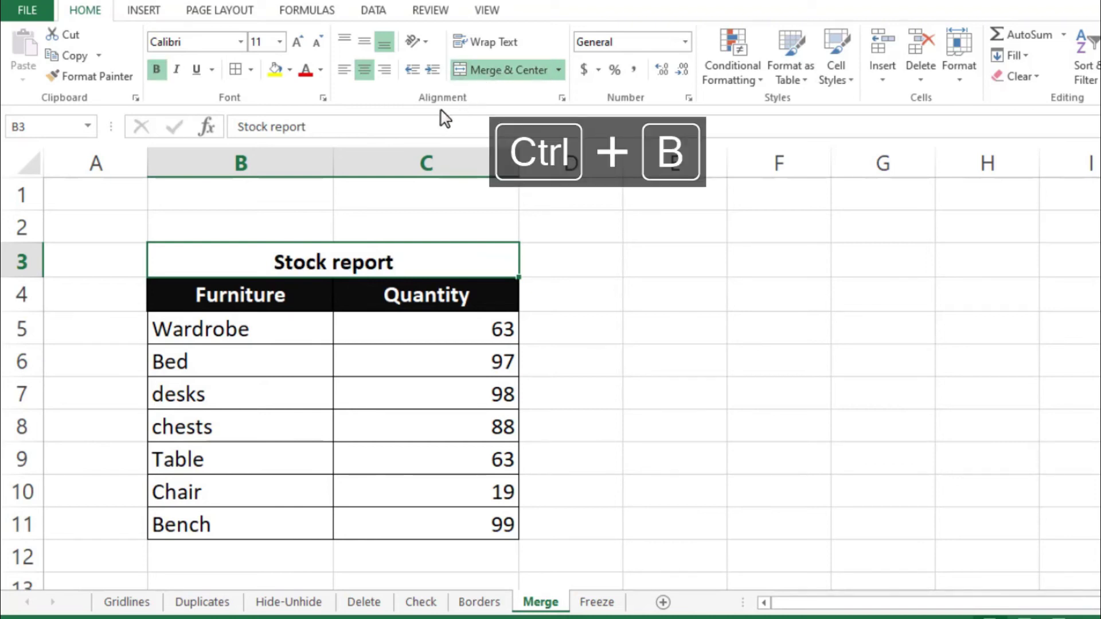
click(308, 218)
Unmerge the title, then merge and centre it across B2:C3 with Alt+H, M, C.
drag(308, 219, 352, 256)
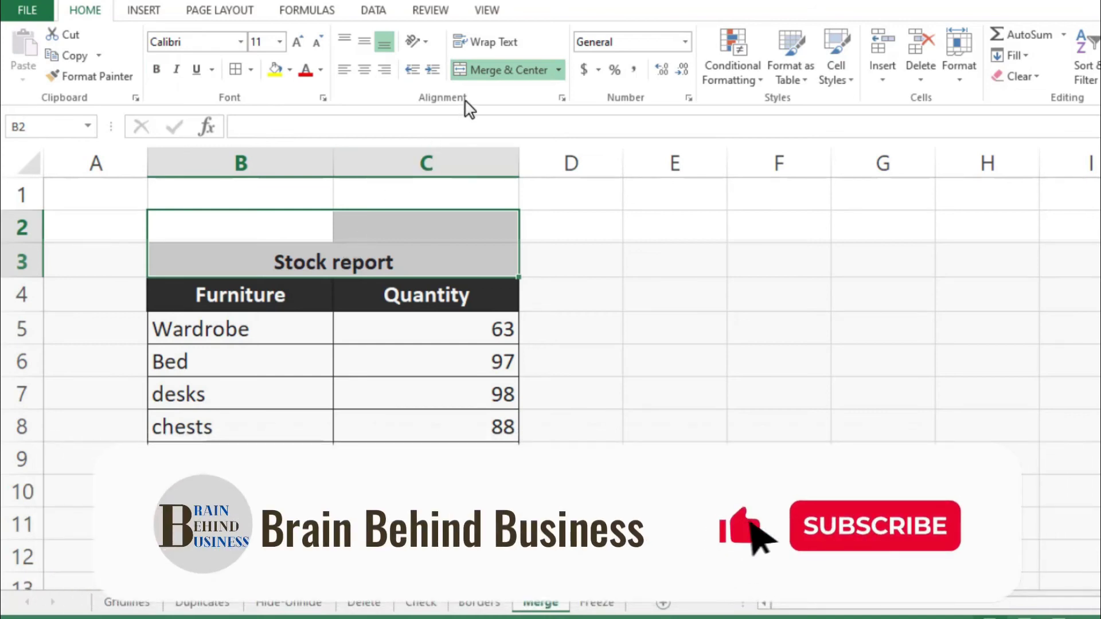
click(487, 79)
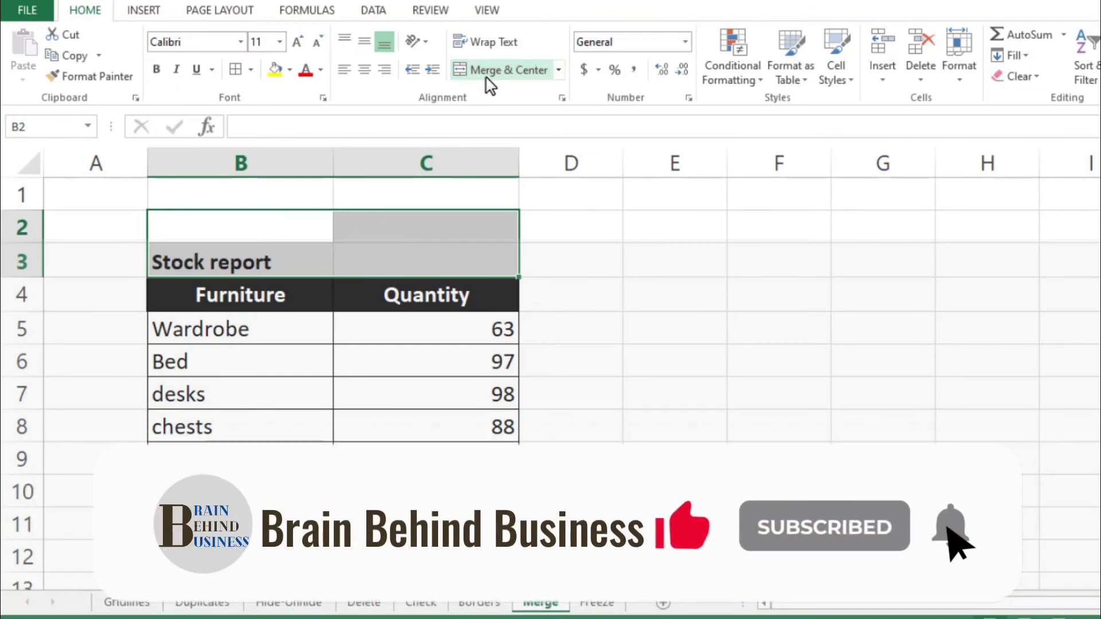
key(alt+h)
key(m)
key(c)
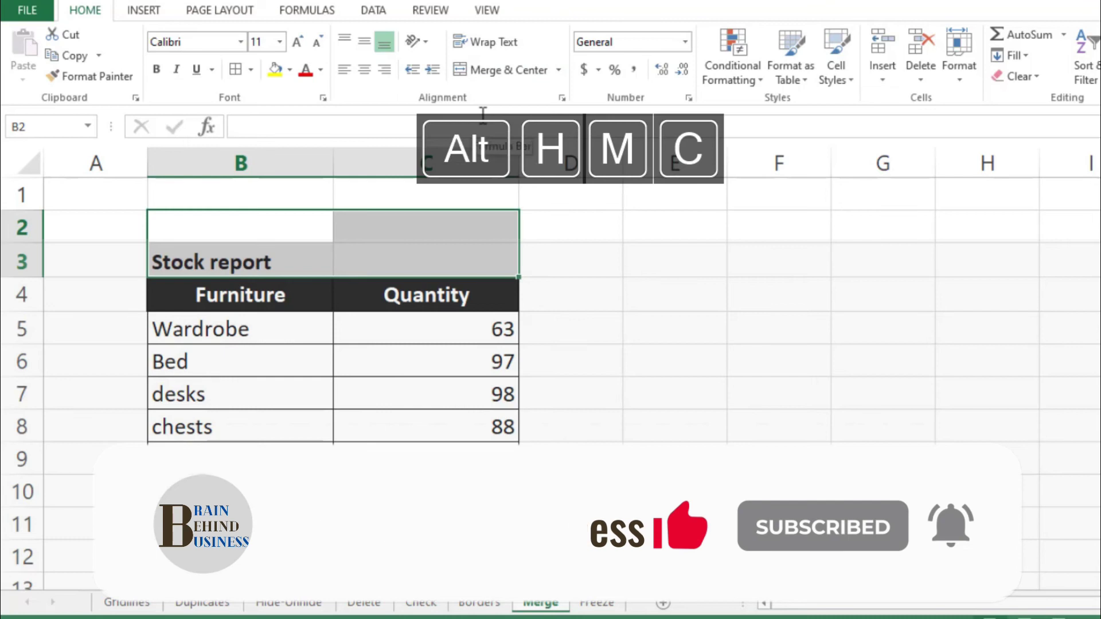
key(alt+h)
key(m)
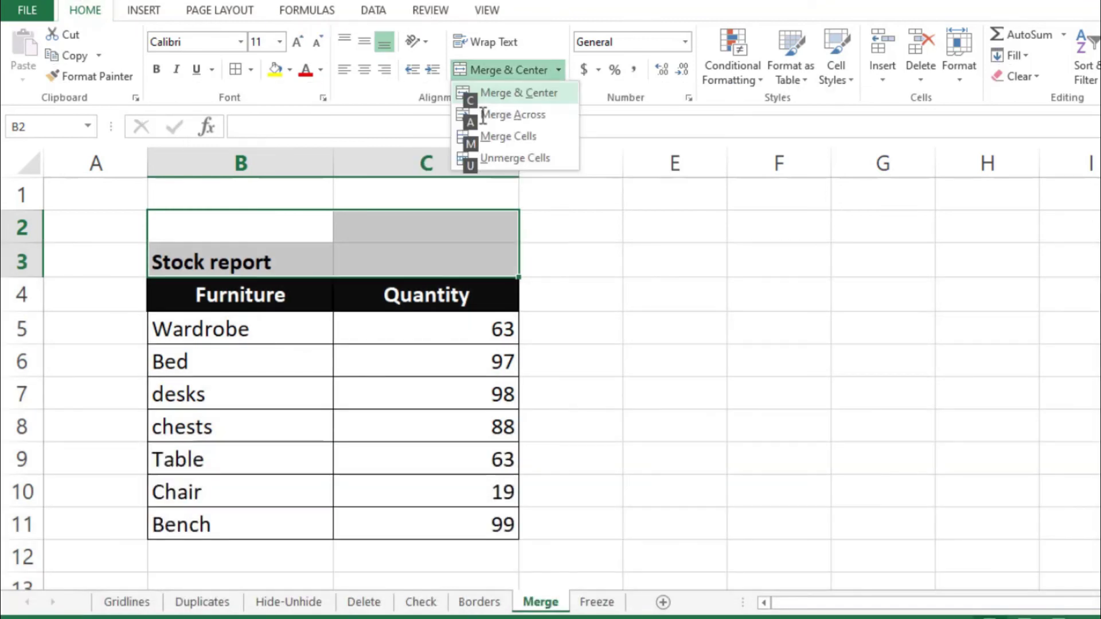
key(c)
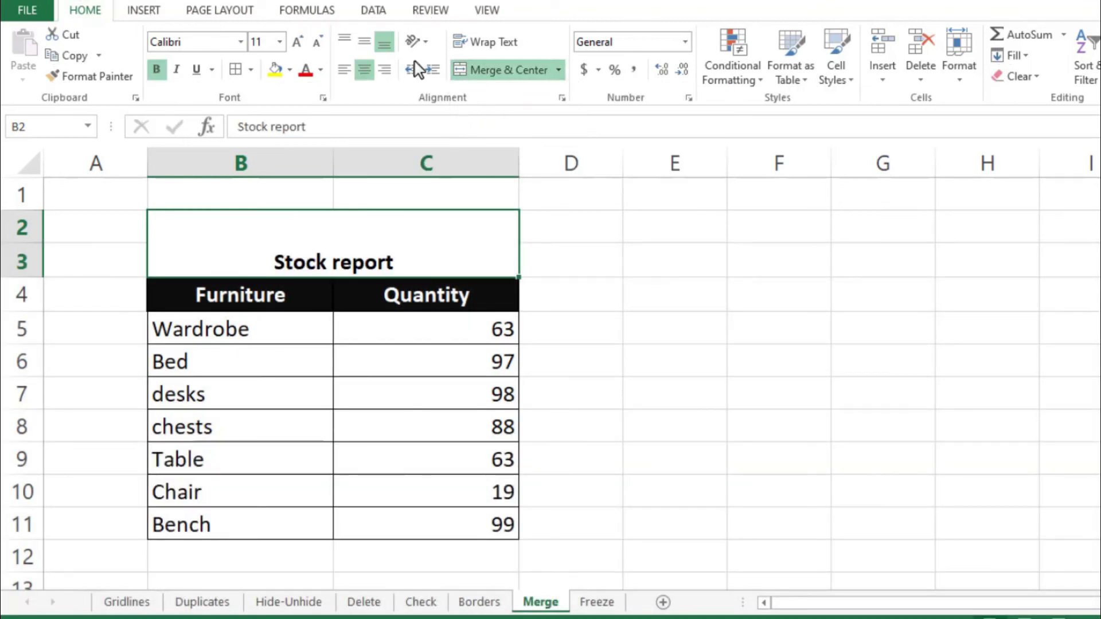
Middle-align the title vertically and increase its font size to 18.
click(367, 42)
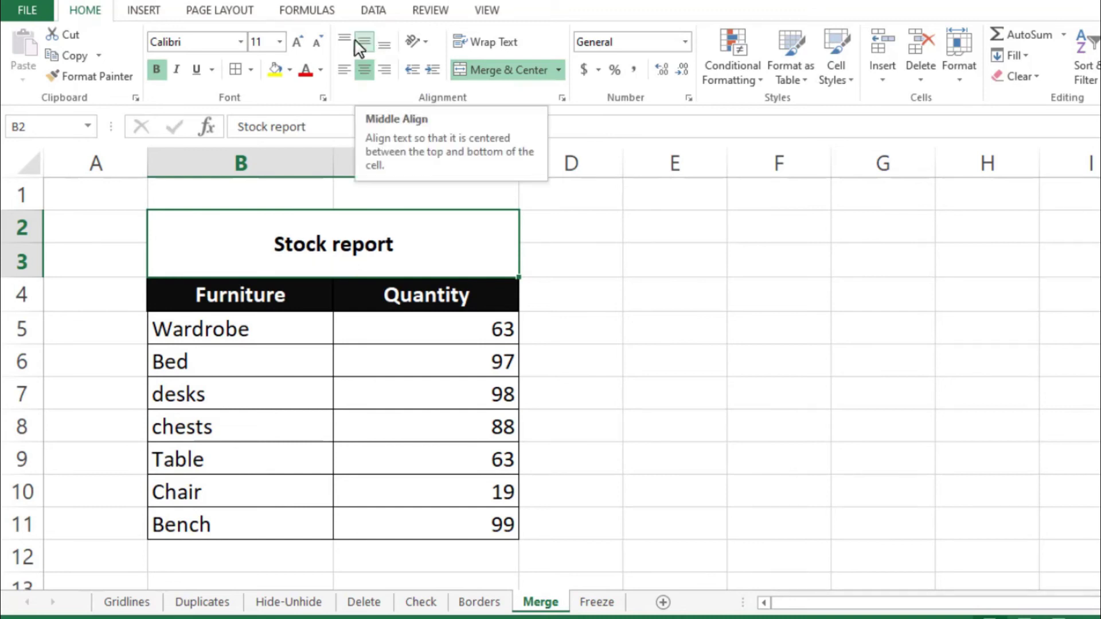
click(303, 43)
click(304, 43)
click(297, 43)
click(298, 42)
Give the merged title a black fill and white font colour.
click(290, 69)
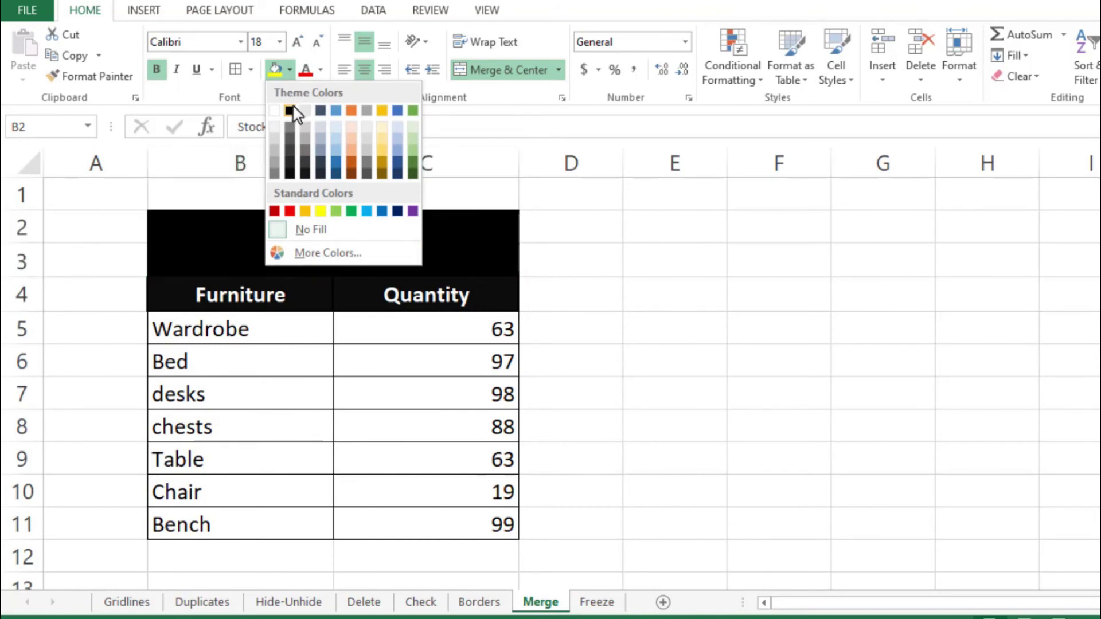
click(290, 110)
click(318, 70)
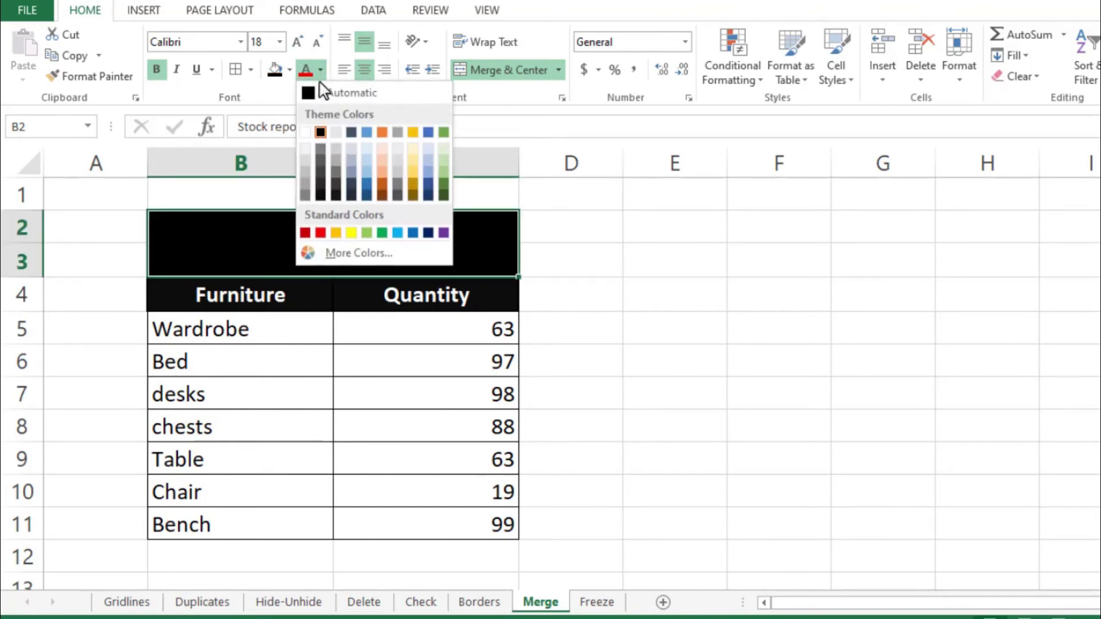
click(308, 147)
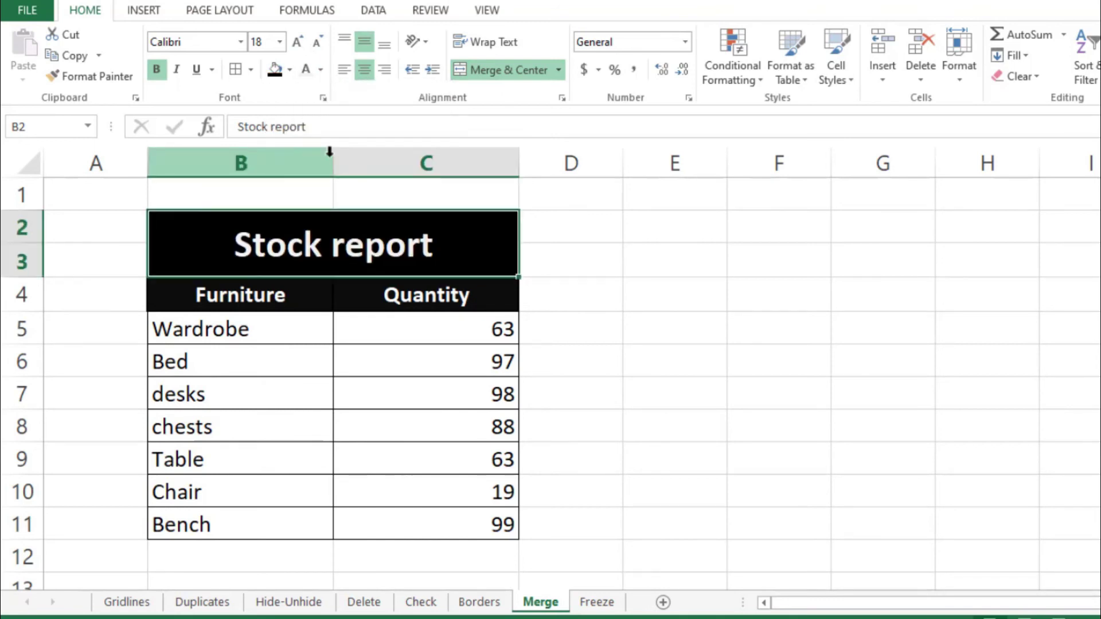
click(554, 253)
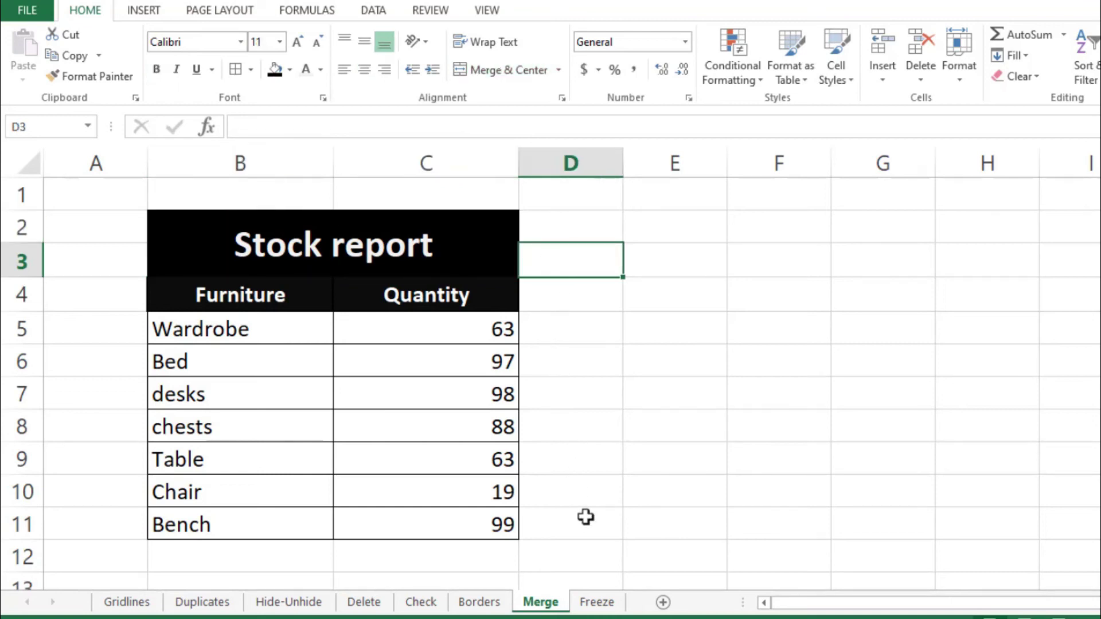
Go to the Freeze sheet, arrow through the Product rows, and return to the top of the Jan column.
click(597, 603)
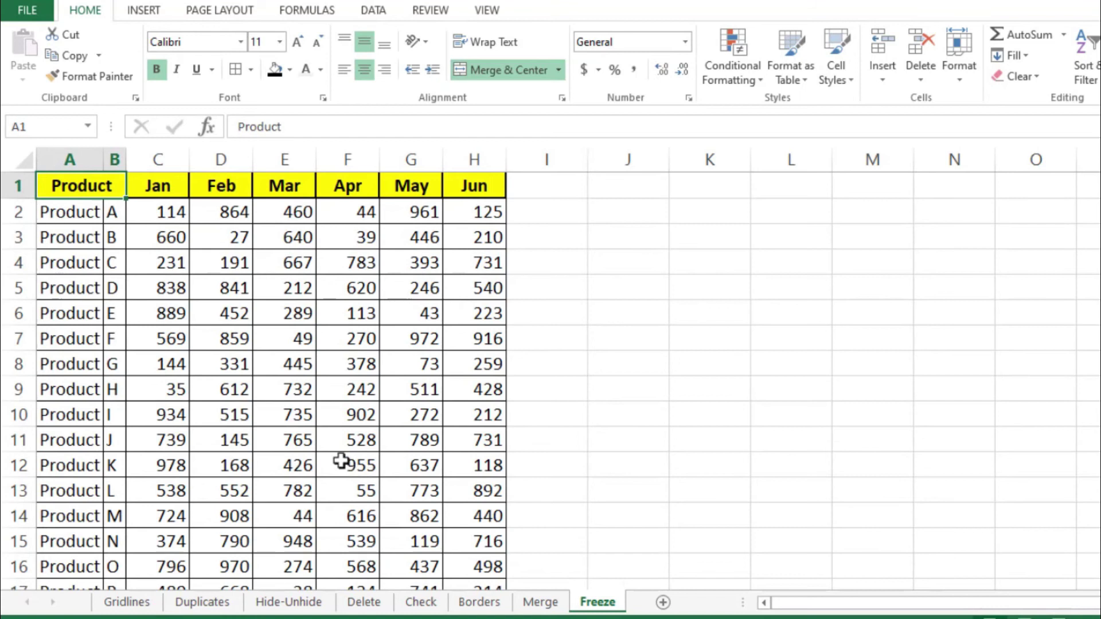
click(83, 467)
key(Down)
key(Down)
key(Down)
key(Down)
key(Down)
key(Down)
key(Down)
key(Down)
key(Down)
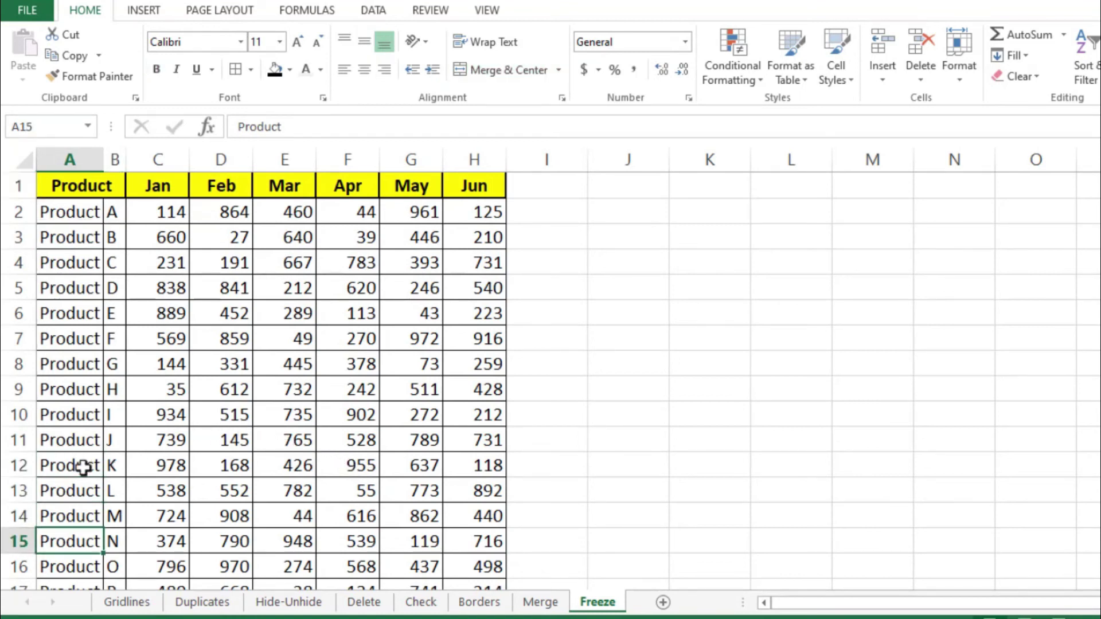
key(Down)
key(Down)
key(Down)
key(Down)
key(Down)
key(Down)
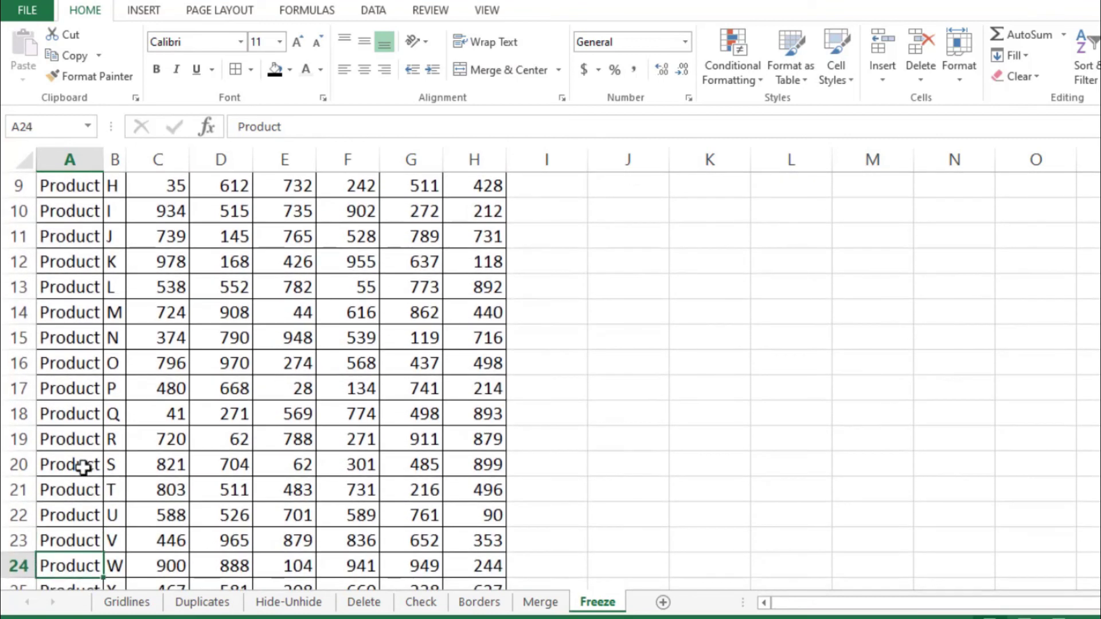
key(Up)
key(Up)
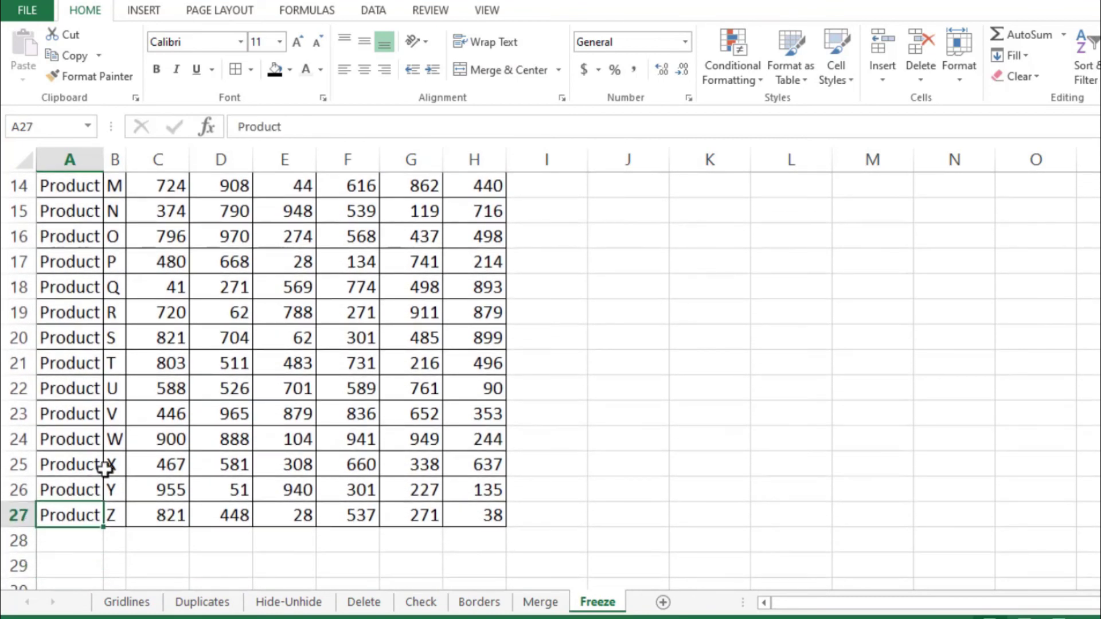
click(137, 467)
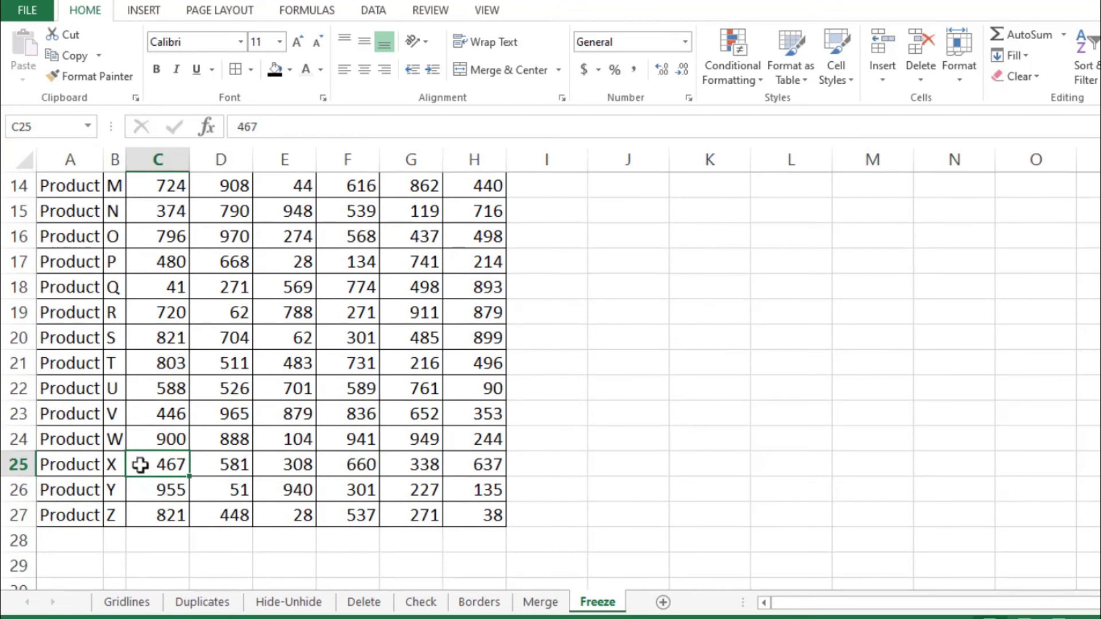
key(ctrl+Up)
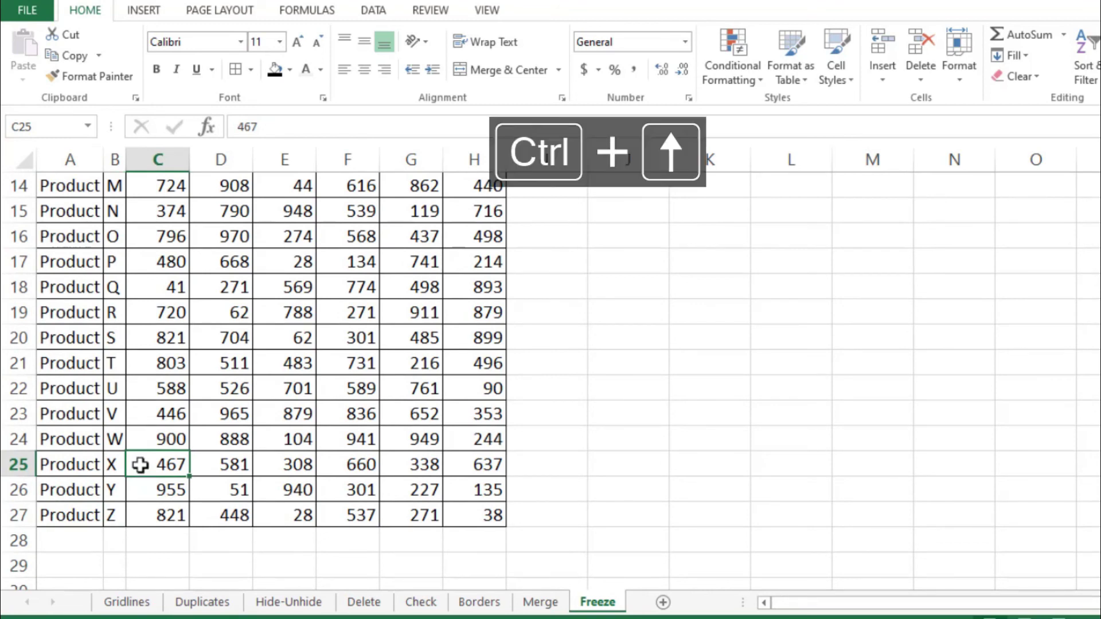
key(ctrl+Up)
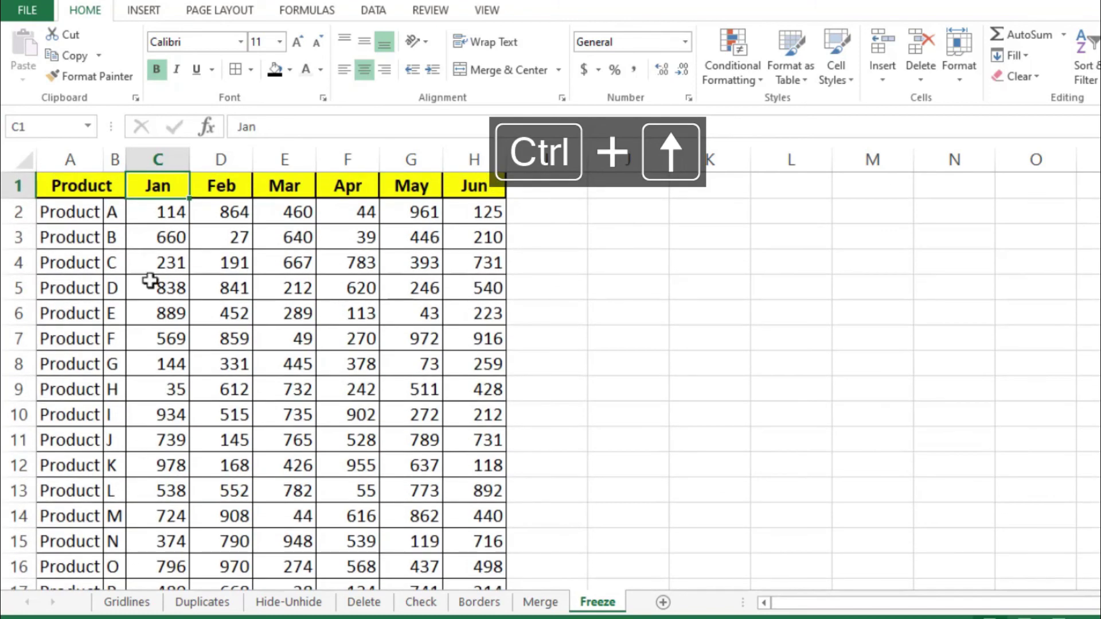
On the VIEW tab, check the Freeze Panes options without applying any, then select cell I2.
click(26, 187)
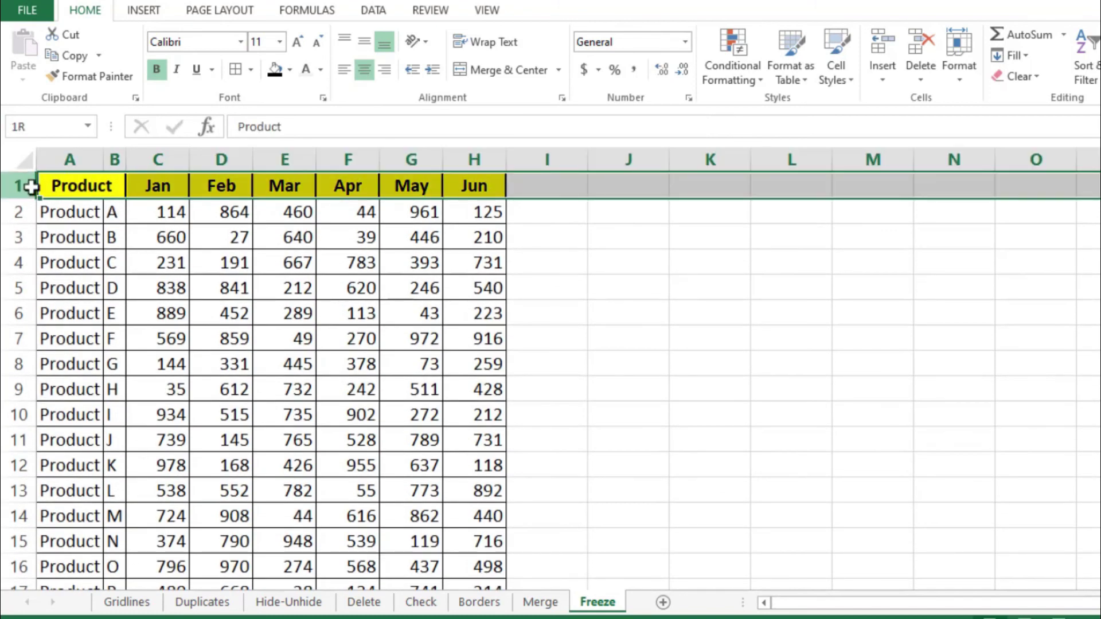
click(56, 210)
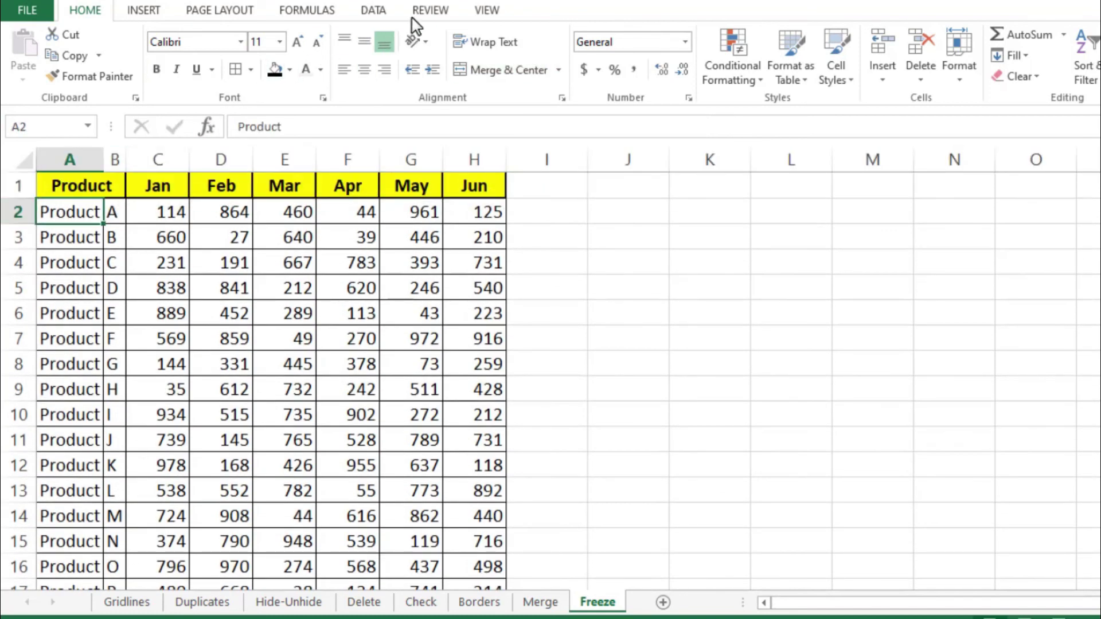
click(487, 17)
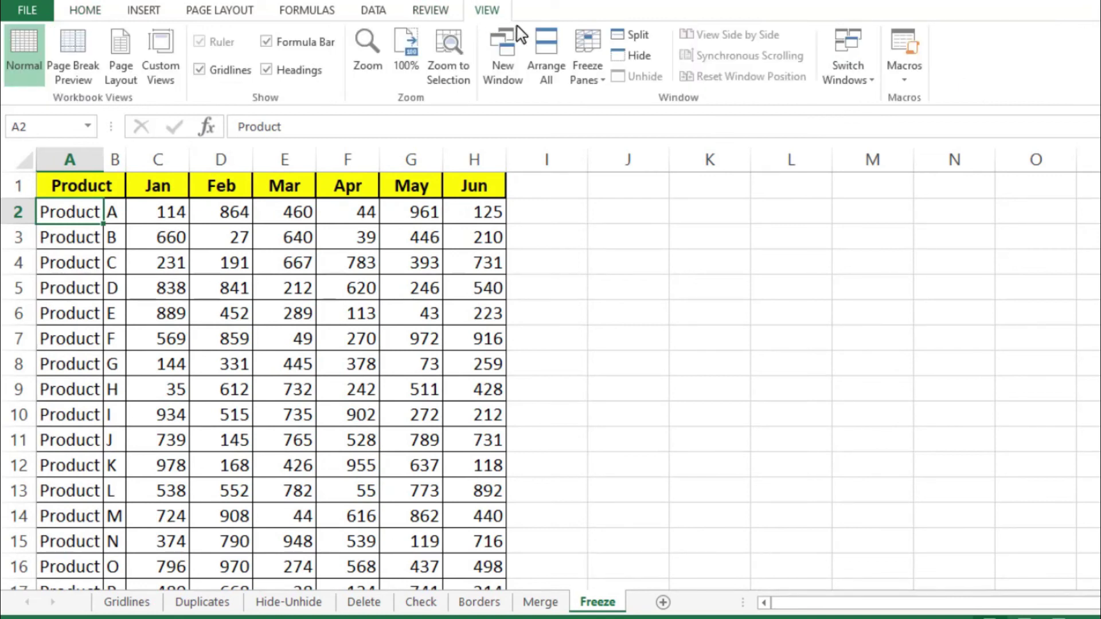
click(587, 75)
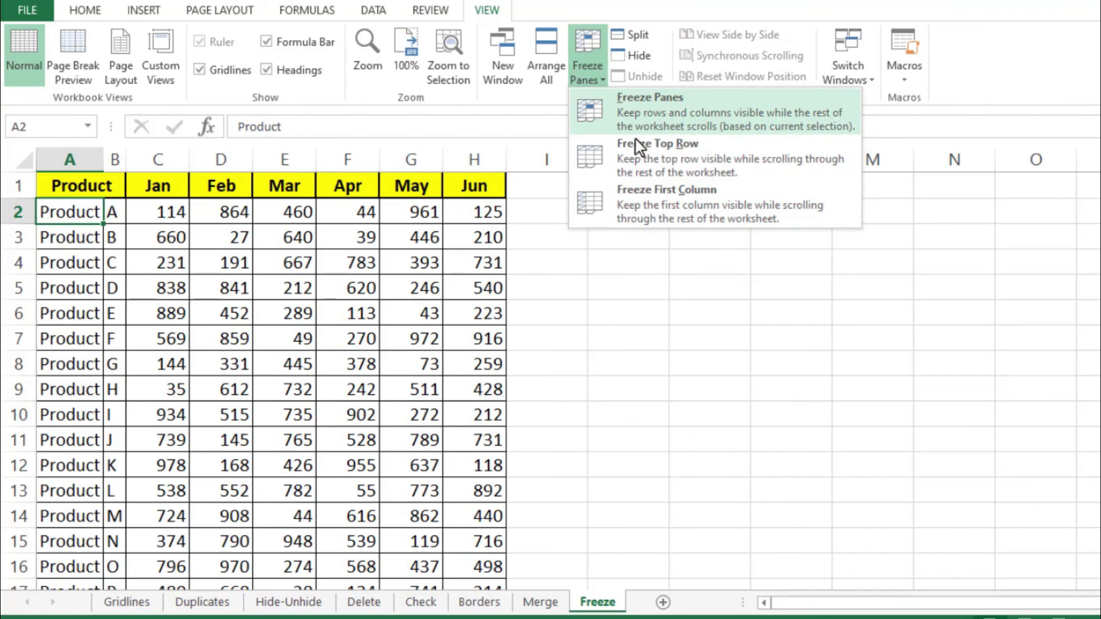
click(532, 207)
click(532, 207)
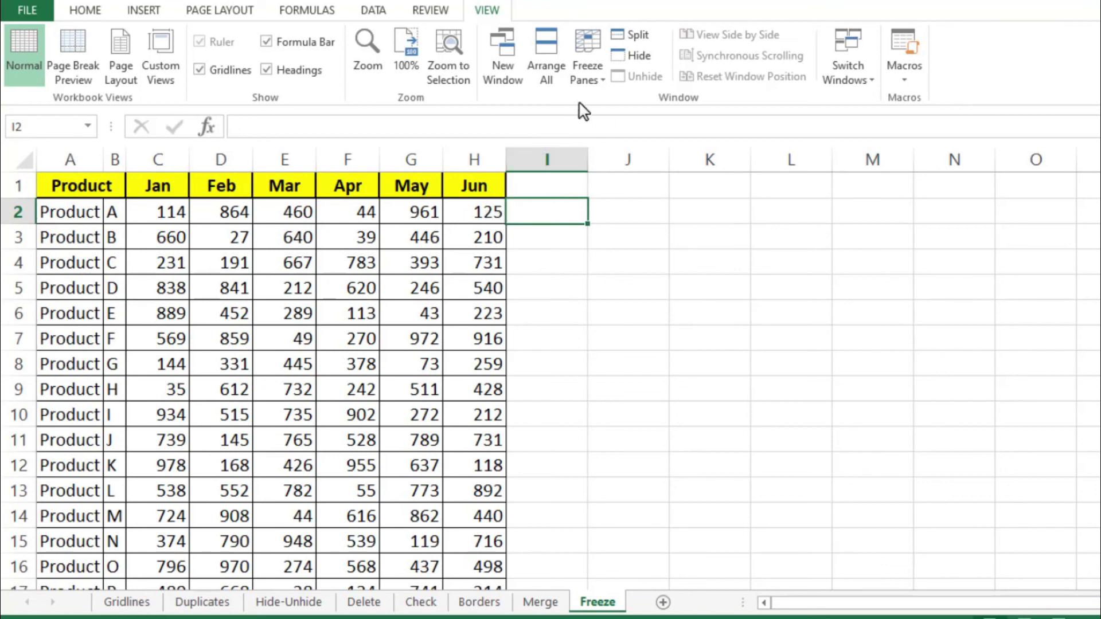
Apply Freeze Top Row and arrow down the Jun column to confirm the header stays visible.
click(587, 72)
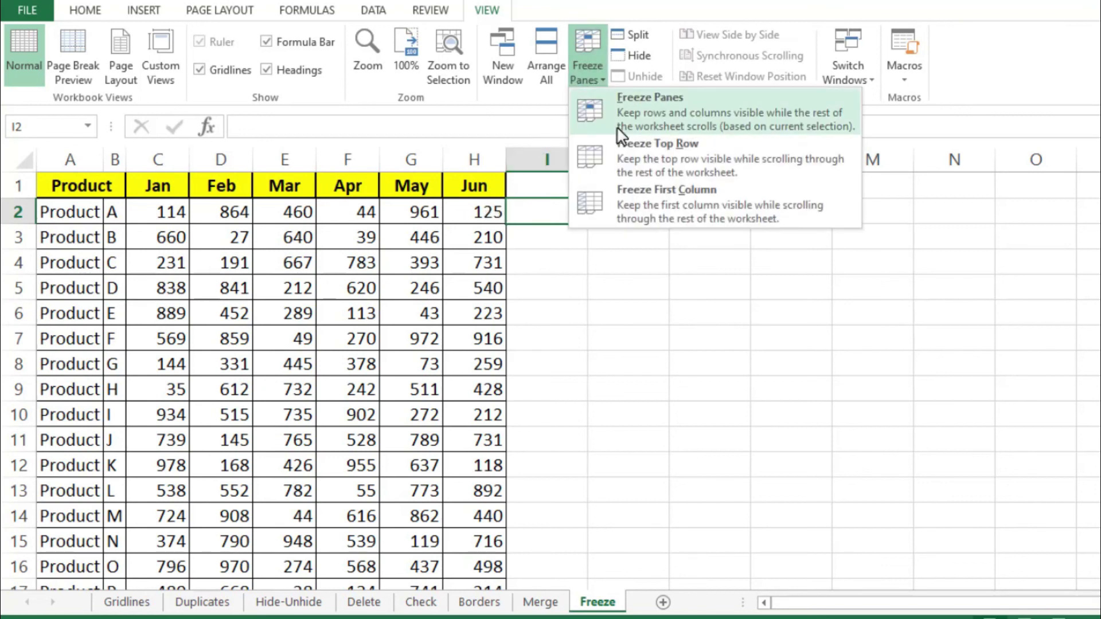
click(640, 158)
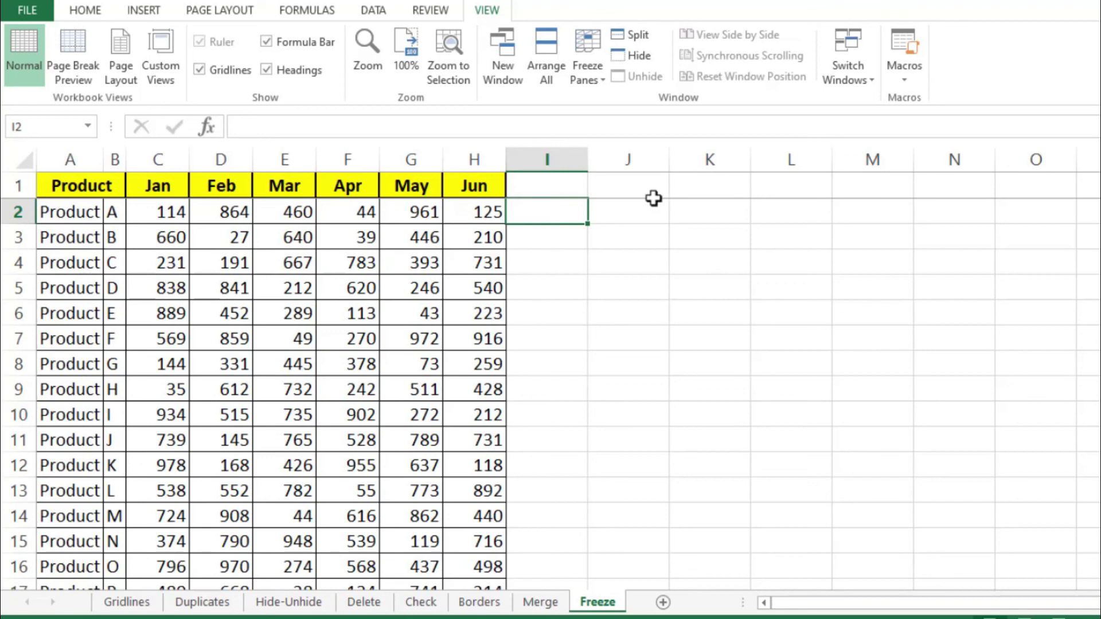
click(494, 264)
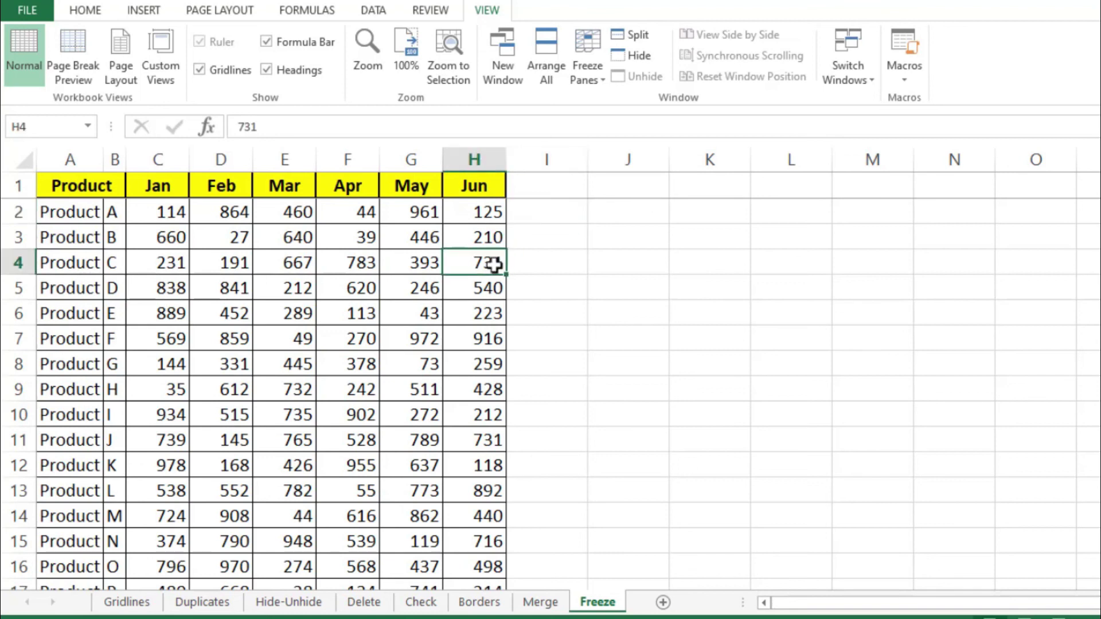
key(Down)
key(Down)
key(Down)
key(Down)
key(Down)
key(Down)
key(Down)
key(Down)
key(Down)
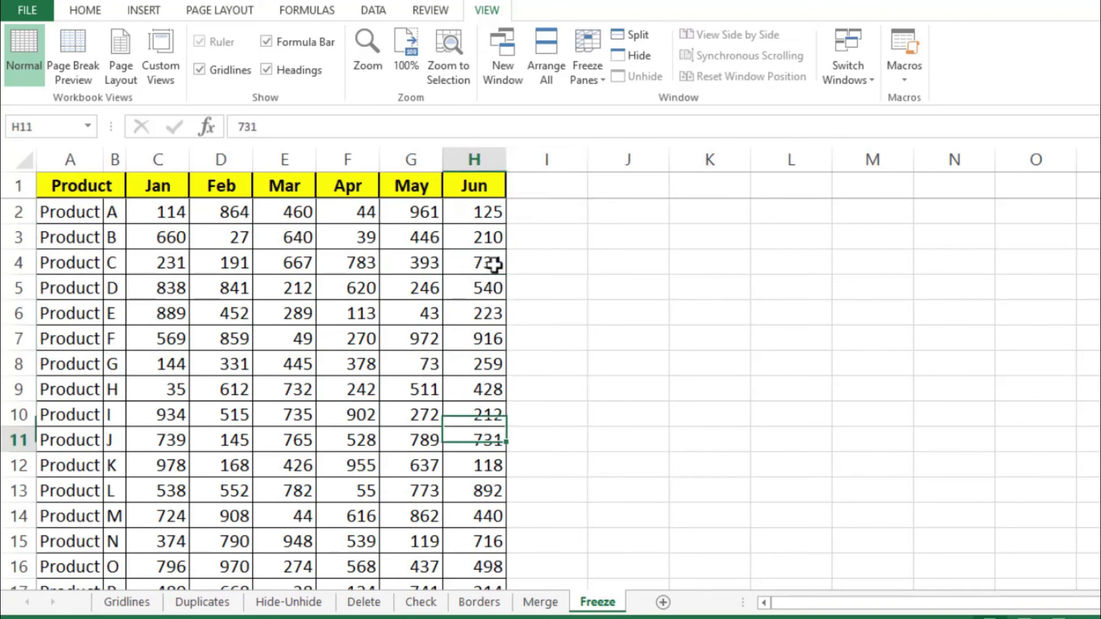
key(Down)
key(Down)
key(Down)
key(Down)
key(Down)
key(Down)
key(Down)
key(Down)
key(Down)
key(Down)
key(Down)
key(Down)
key(Down)
key(Down)
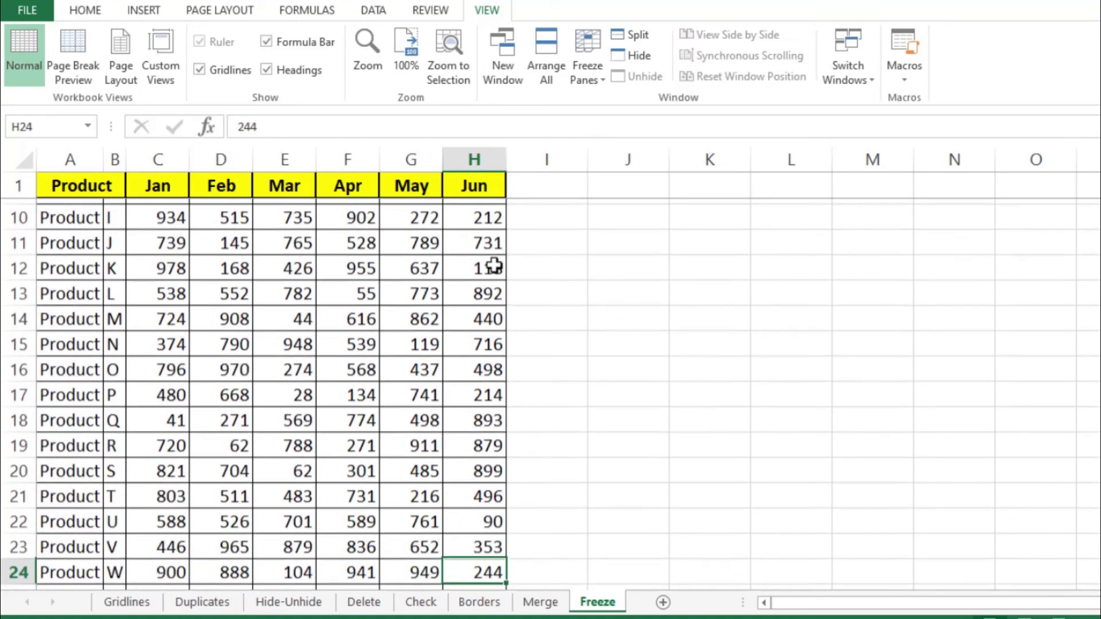
key(Down)
key(Down)
key(Down)
key(Down)
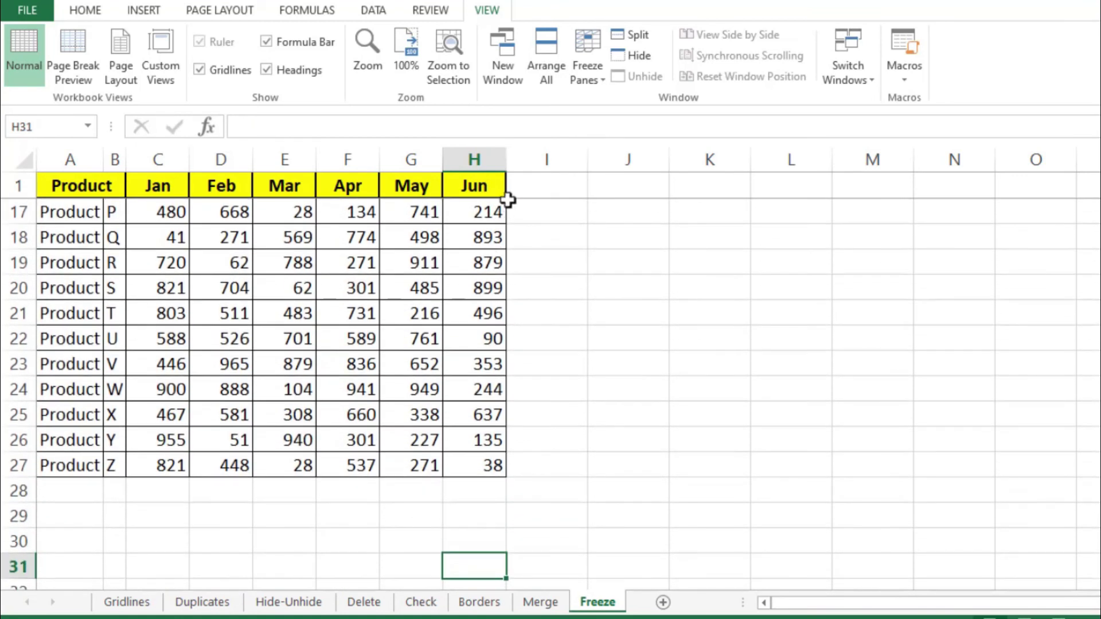